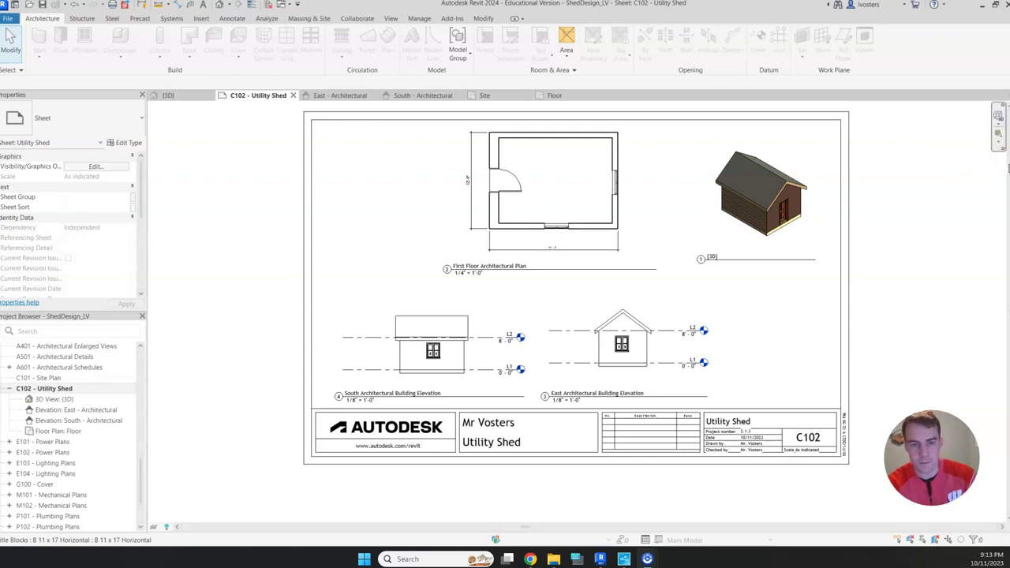
# - Open the C101 - Site Plan sheet from the Project Browser
pyautogui.click(528, 155)
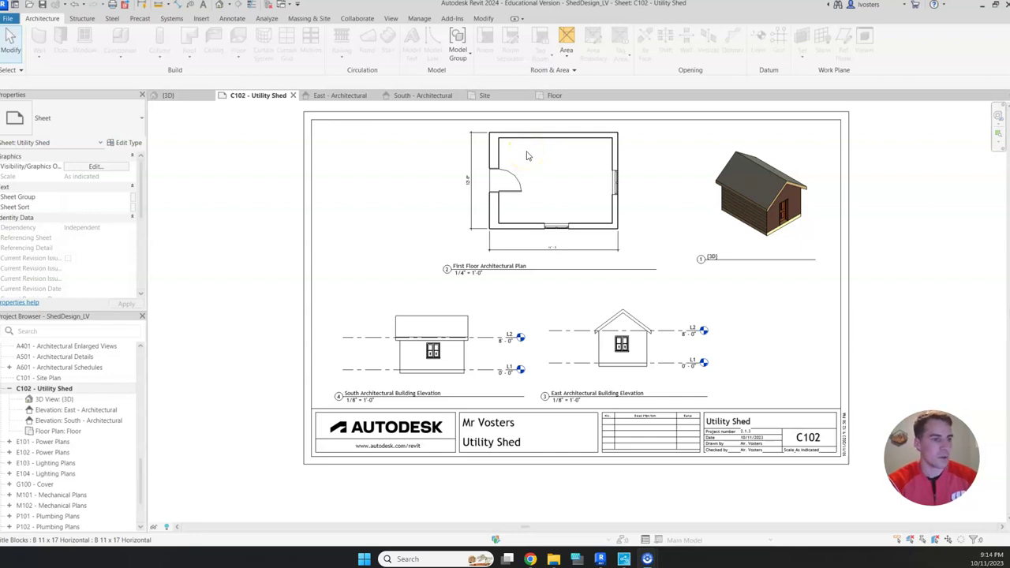
pyautogui.click(67, 385)
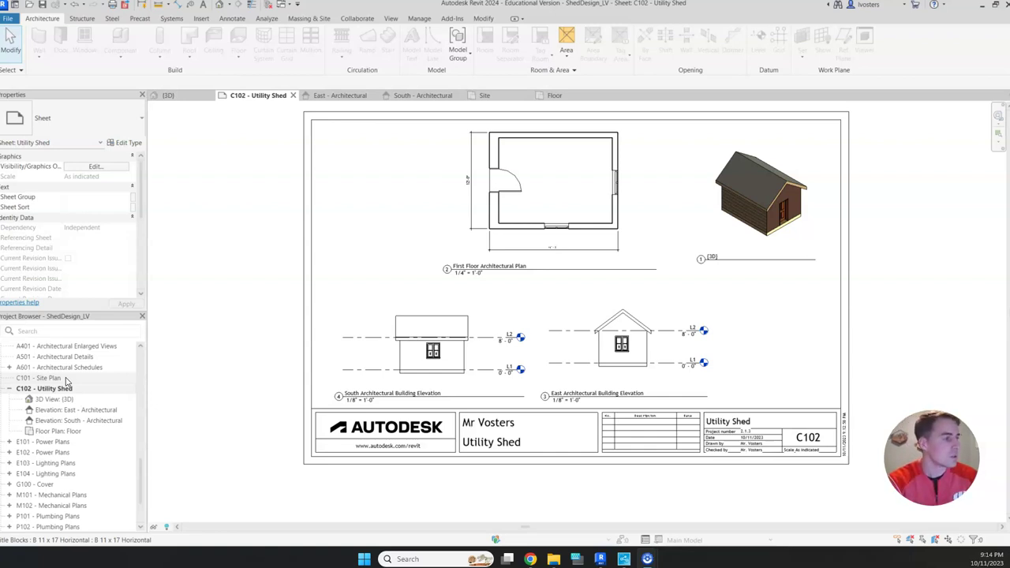
pyautogui.click(66, 381)
pyautogui.doubleClick(47, 378)
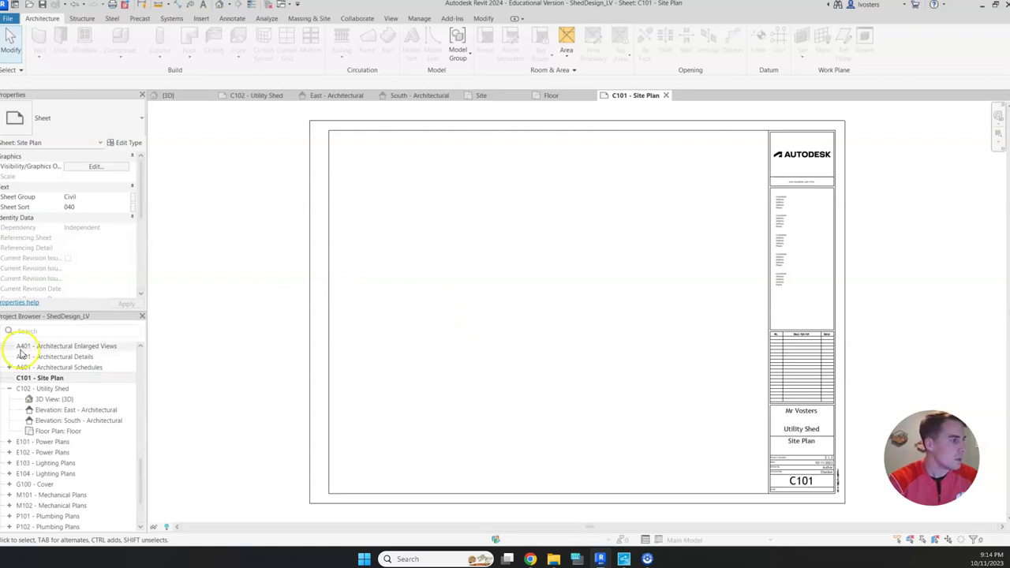
# - Open the Site floor plan view and clear the selection
pyautogui.scroll(3, 67, 377)
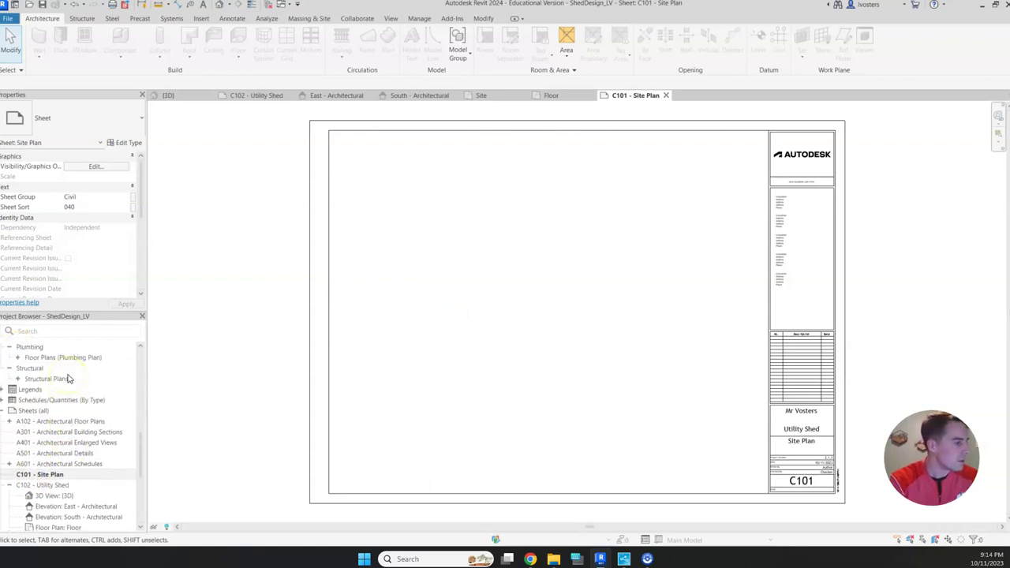
pyautogui.scroll(2, 77, 403)
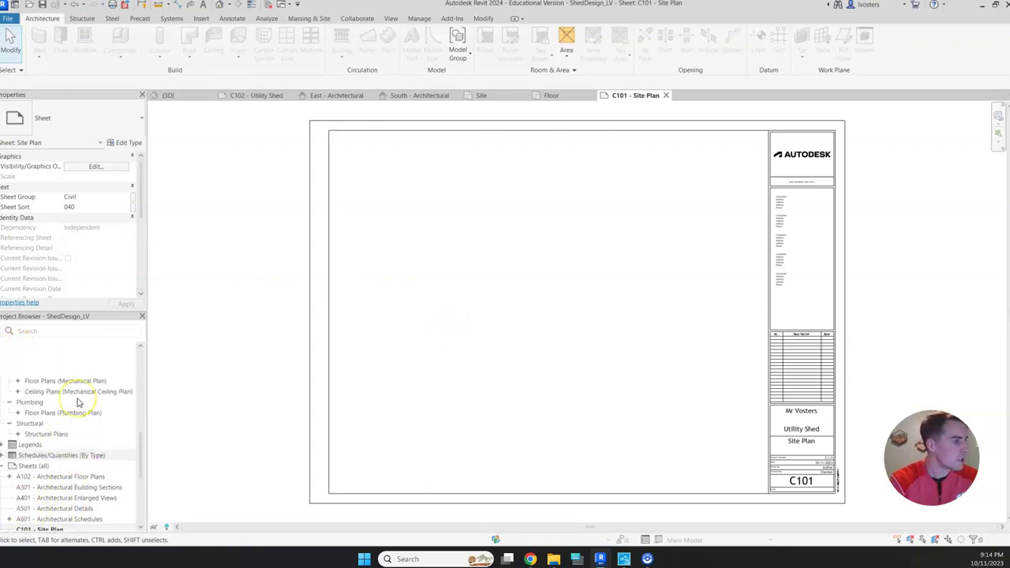
pyautogui.scroll(8, 78, 402)
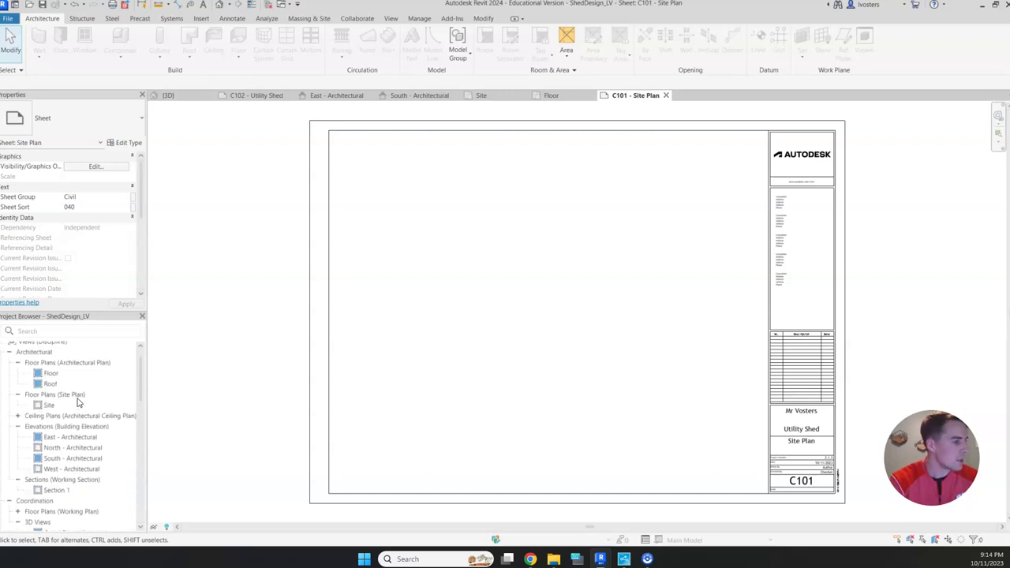
pyautogui.scroll(1, 78, 404)
pyautogui.click(52, 411)
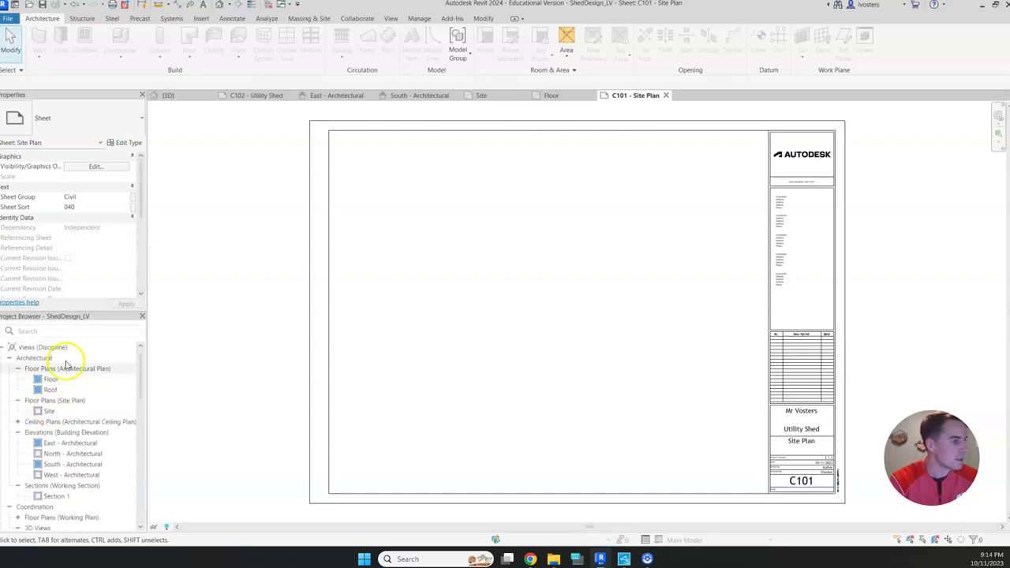
pyautogui.doubleClick(57, 411)
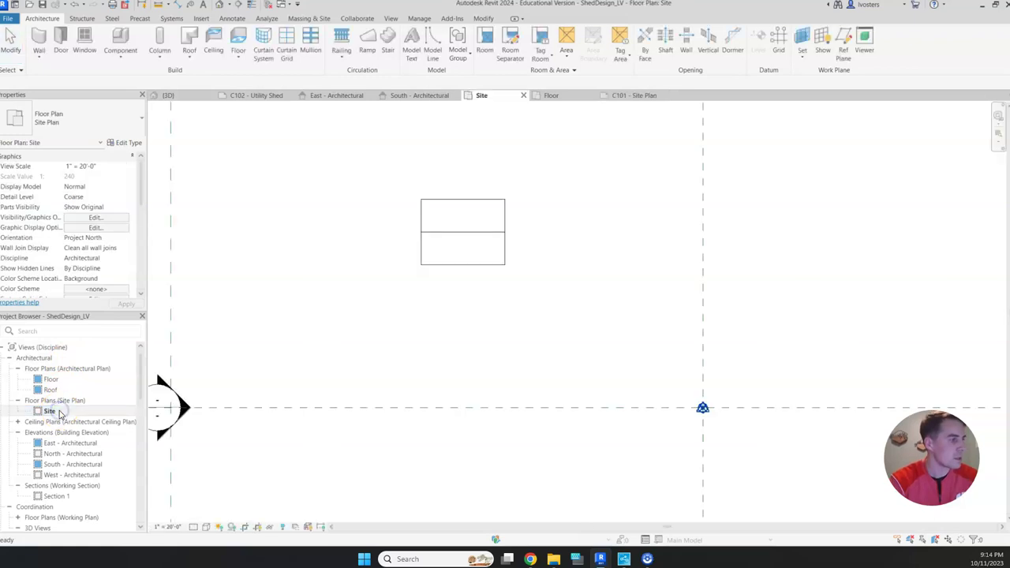
pyautogui.scroll(1, 537, 272)
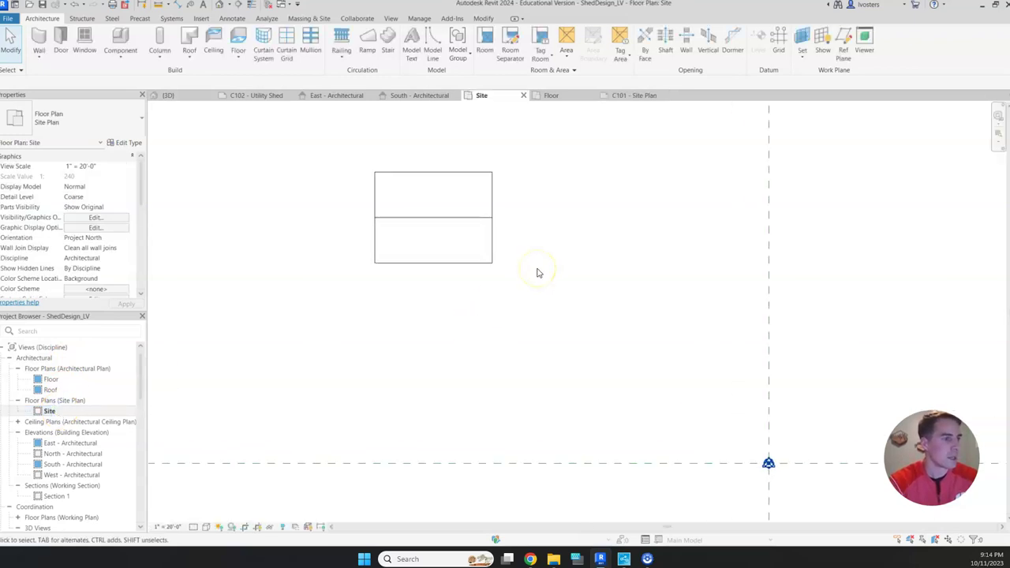
pyautogui.scroll(-6, 537, 273)
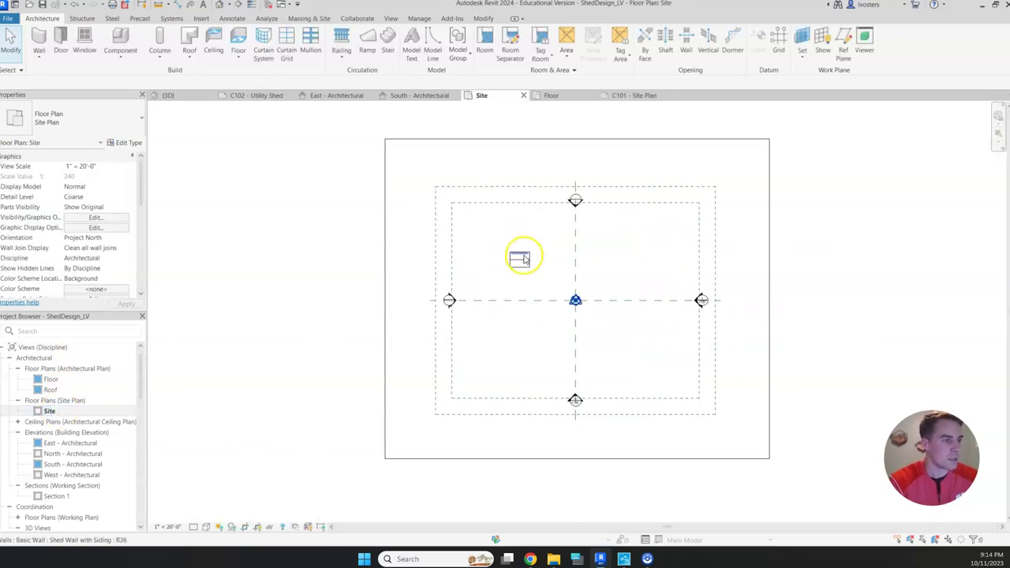
pyautogui.scroll(2, 524, 270)
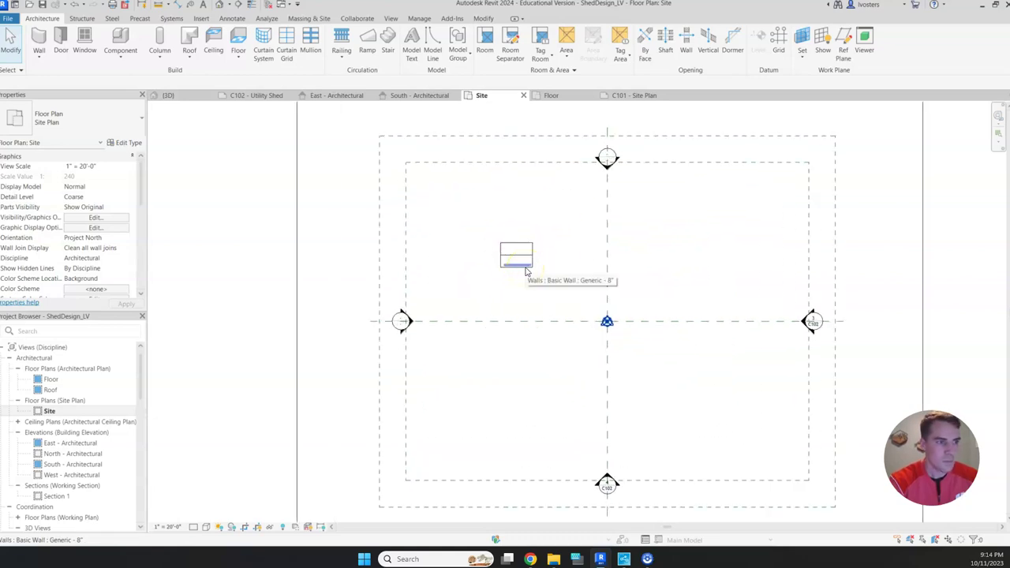
pyautogui.scroll(1, 526, 270)
pyautogui.scroll(-2, 527, 271)
pyautogui.scroll(2, 526, 271)
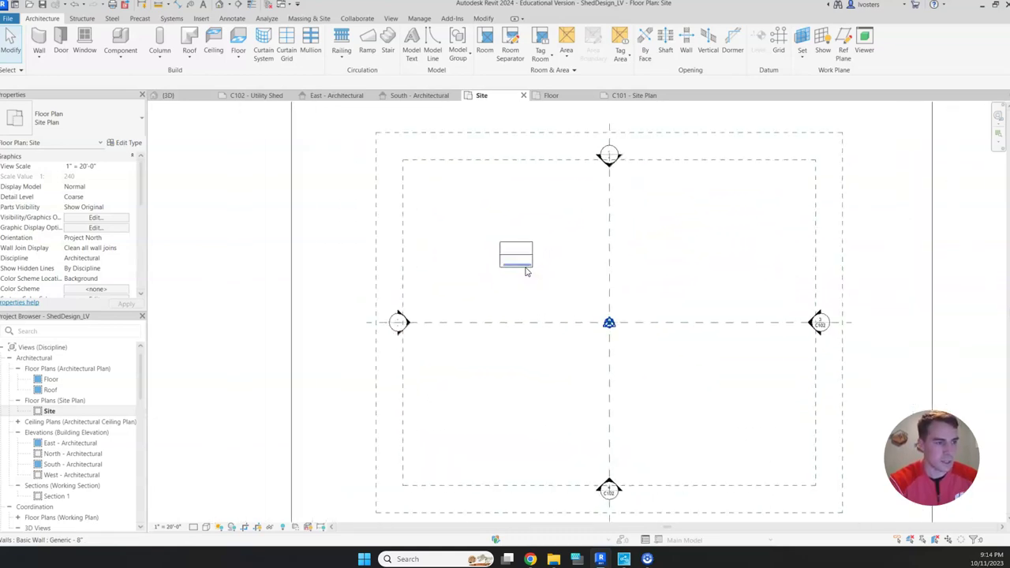
pyautogui.click(568, 286)
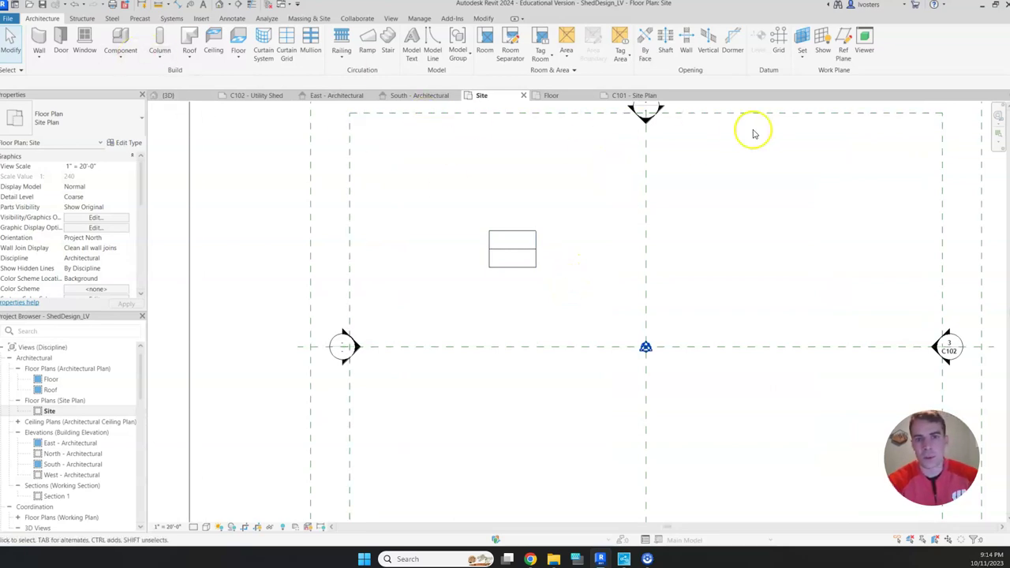
# - Start placing a component and browse the family library to the Planting folder
pyautogui.click(121, 37)
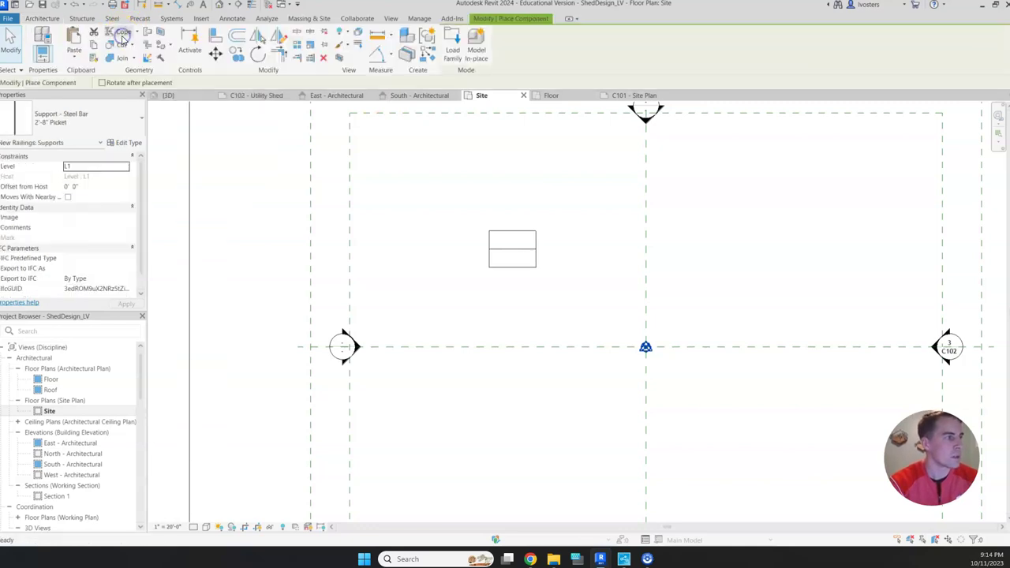
pyautogui.click(452, 52)
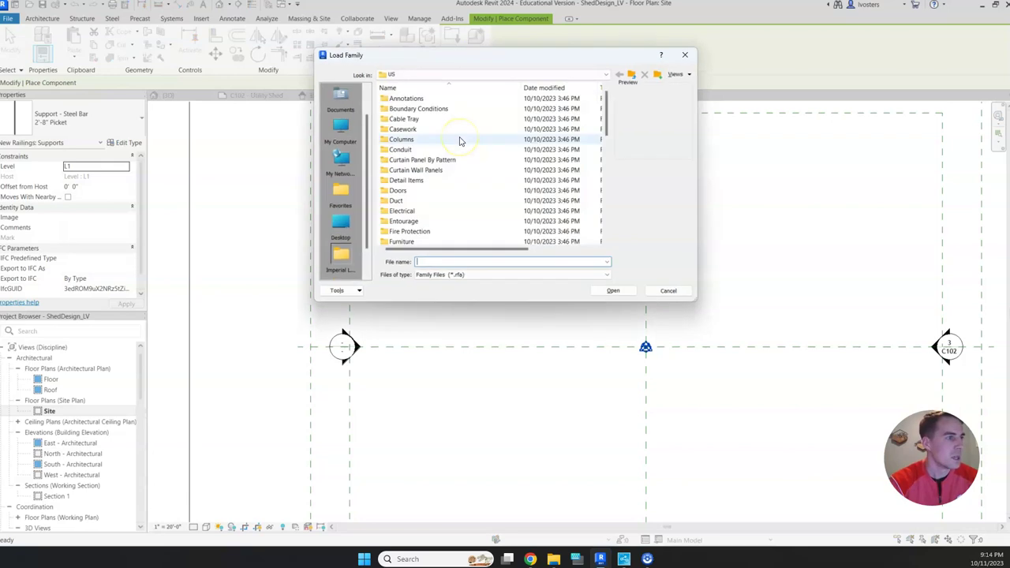
pyautogui.scroll(-7, 493, 183)
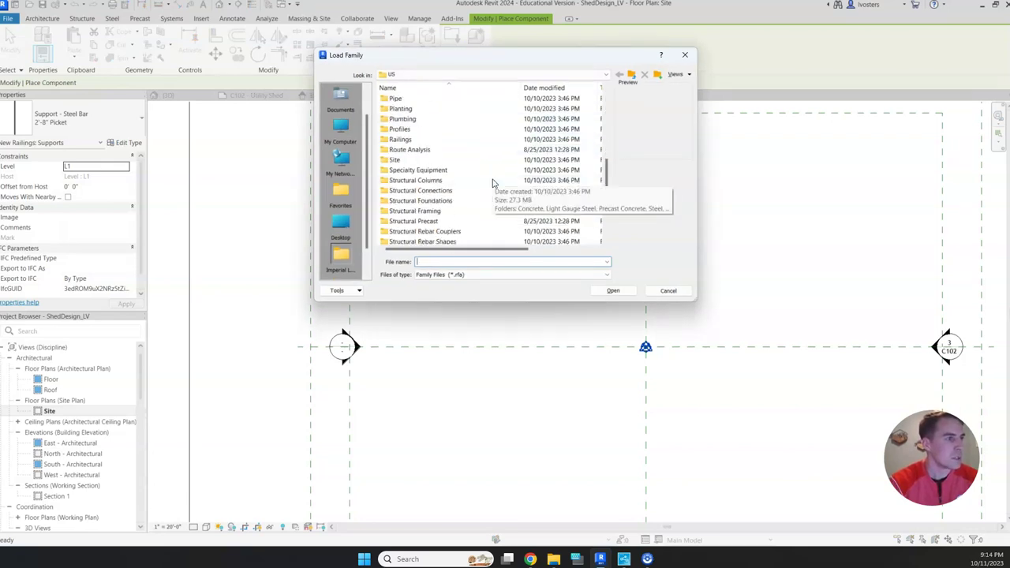
pyautogui.click(467, 110)
pyautogui.click(466, 111)
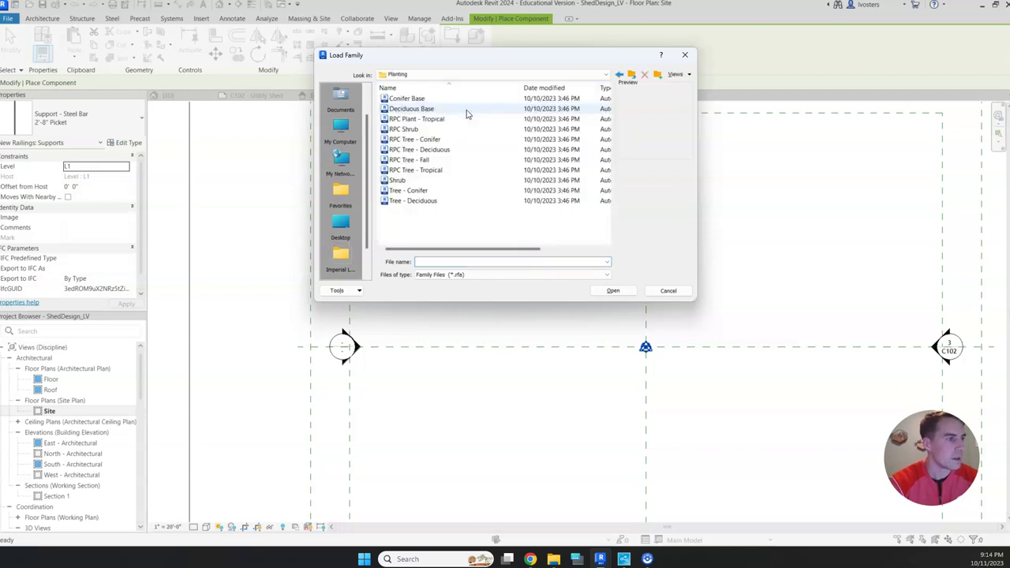
# - Compare the tree families and load Tree - Deciduous.rfa
pyautogui.click(456, 98)
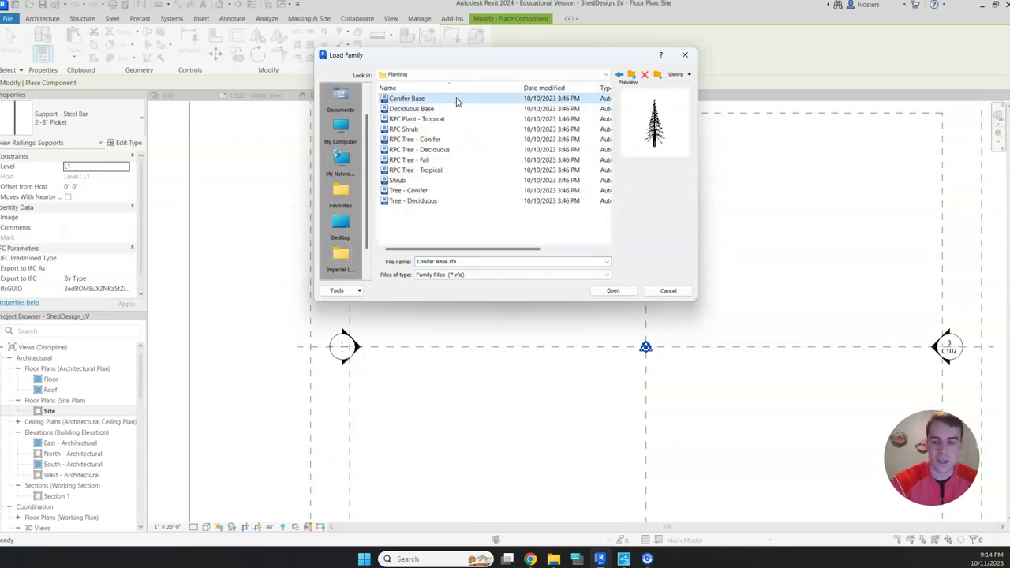
pyautogui.press('Down')
pyautogui.press('Down')
pyautogui.press('Down')
pyautogui.press('Down')
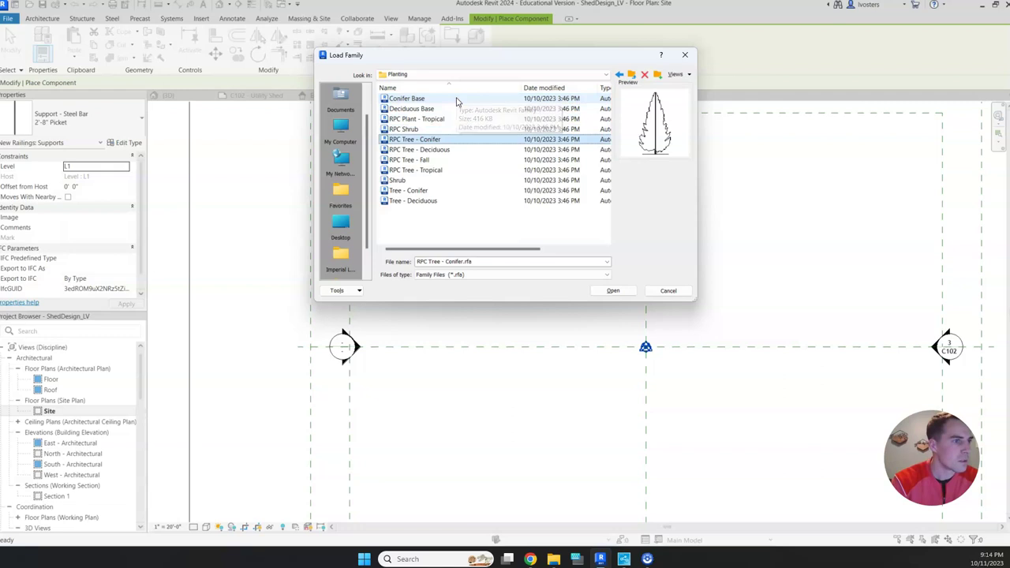
pyautogui.press('Down')
pyautogui.press('Down')
pyautogui.press('Down')
pyautogui.press('Down')
pyautogui.press('Down')
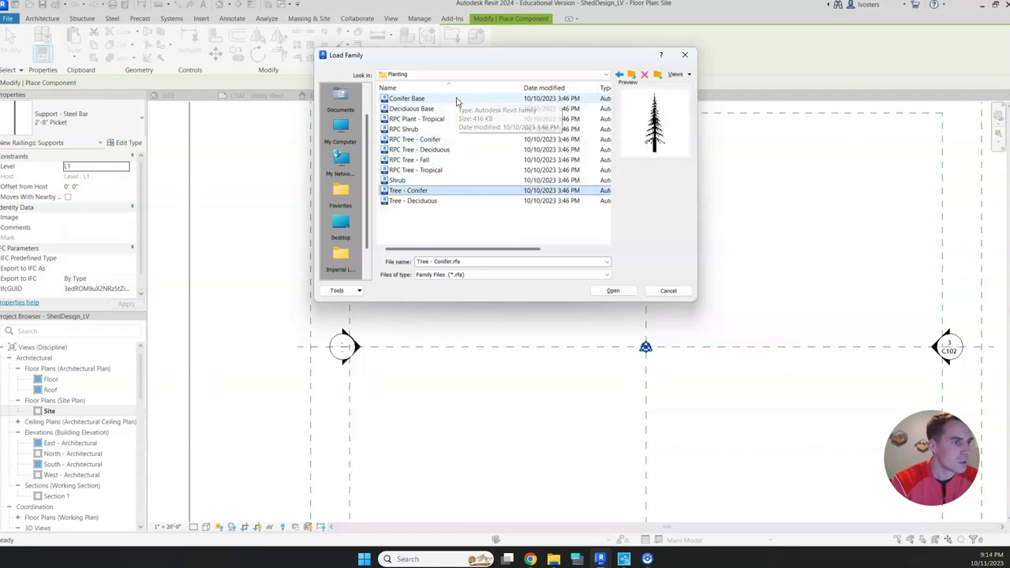
pyautogui.press('Down')
pyautogui.press('Up')
pyautogui.press('Up')
pyautogui.press('Up')
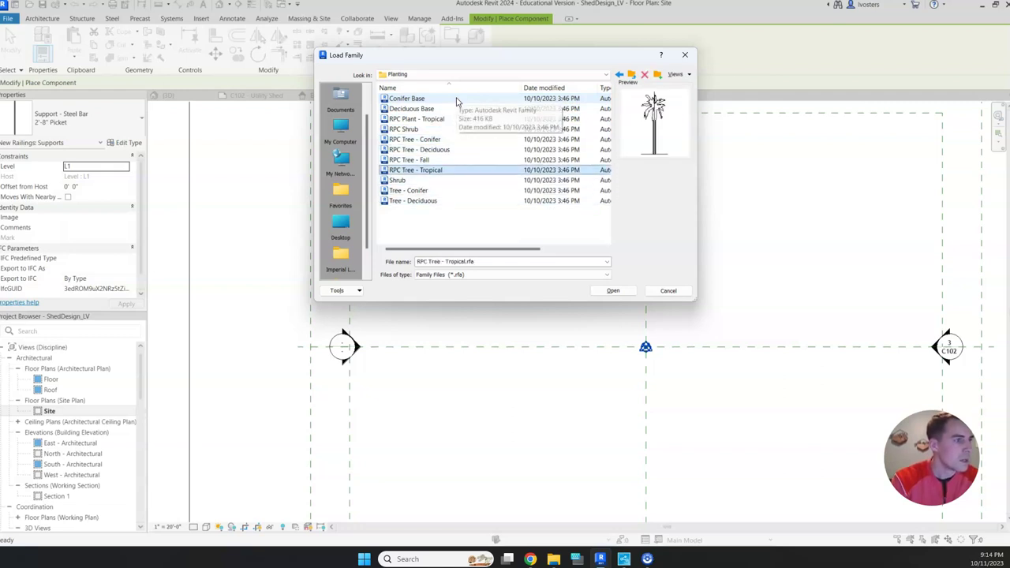
pyautogui.press('Up')
pyautogui.press('Up')
pyautogui.press('Up')
pyautogui.press('Up')
pyautogui.press('Up')
pyautogui.press('Up')
pyautogui.press('Up')
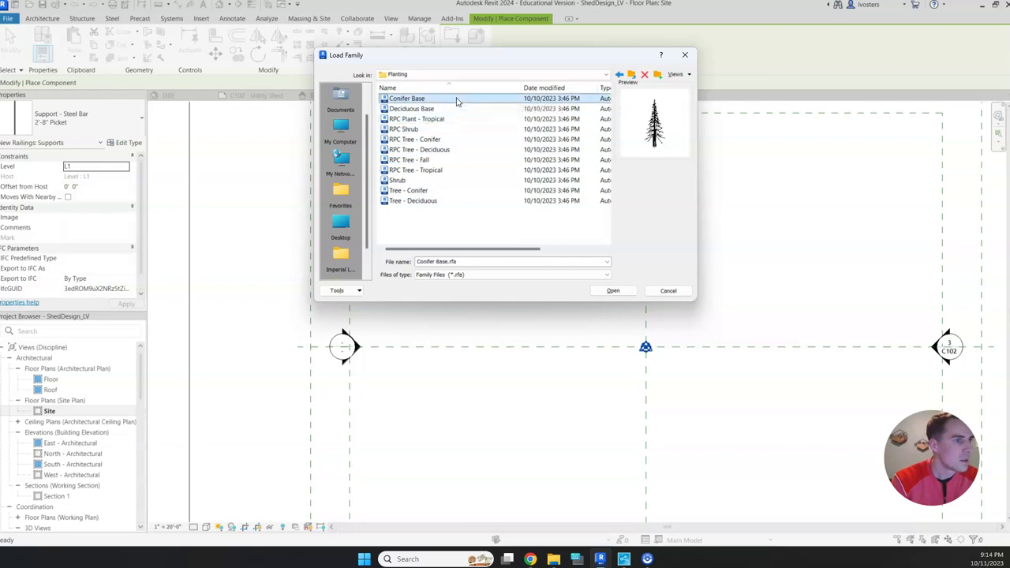
pyautogui.press('Down')
pyautogui.press('Down')
pyautogui.press('Down')
pyautogui.press('Down')
pyautogui.press('Down')
pyautogui.press('Down')
pyautogui.press('Down')
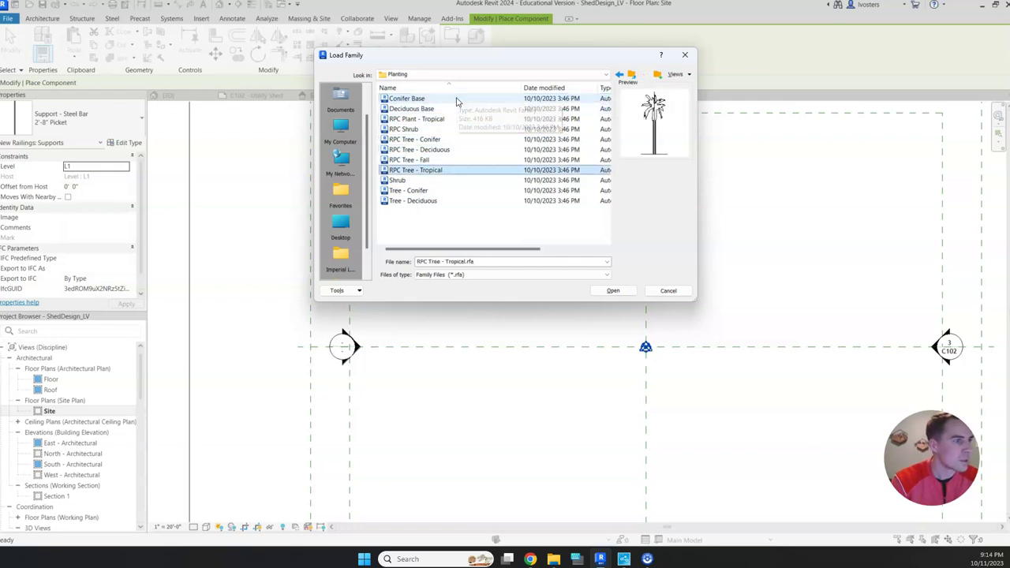
pyautogui.press('Down')
pyautogui.press('Down')
pyautogui.press('Down')
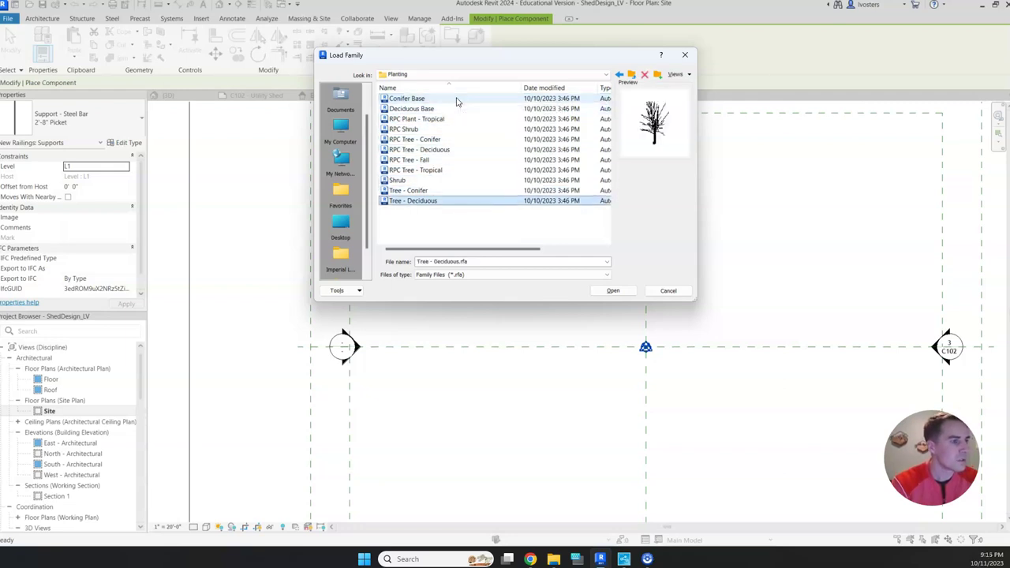
pyautogui.click(616, 290)
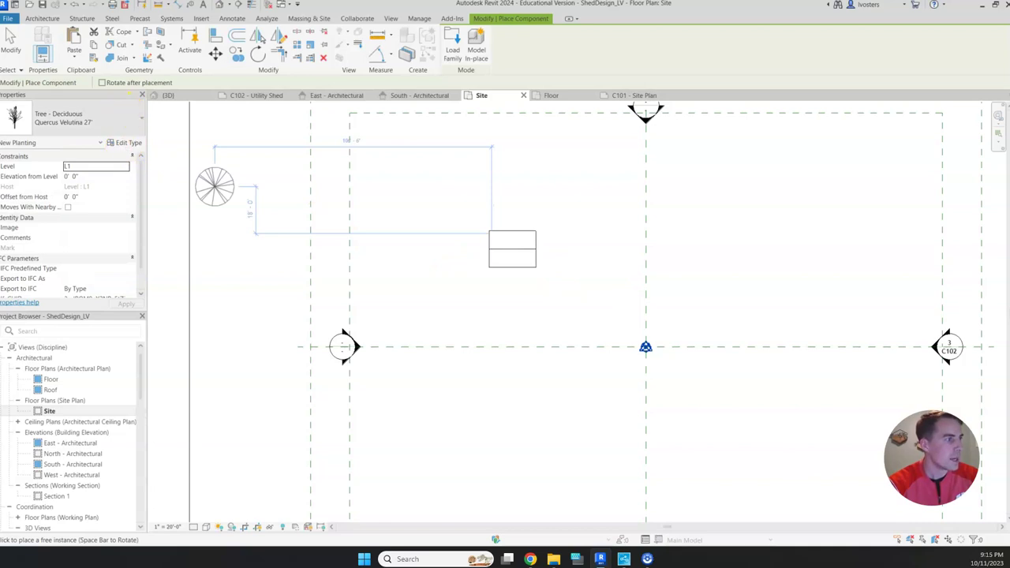
# - Try the Acer Rubrum 30' tree type from the type selector
pyautogui.click(123, 115)
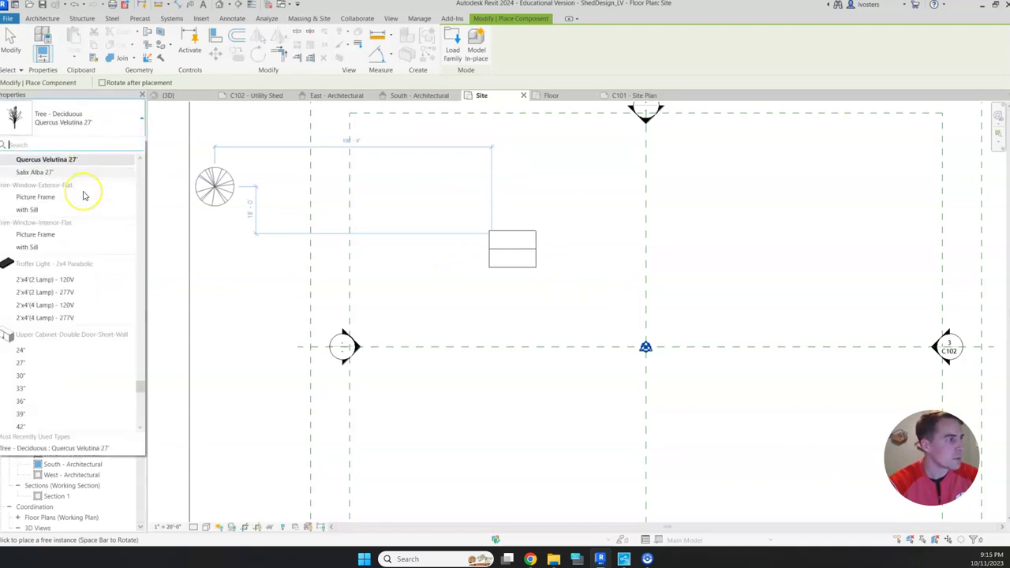
pyautogui.scroll(8, 84, 193)
pyautogui.scroll(-15, 83, 194)
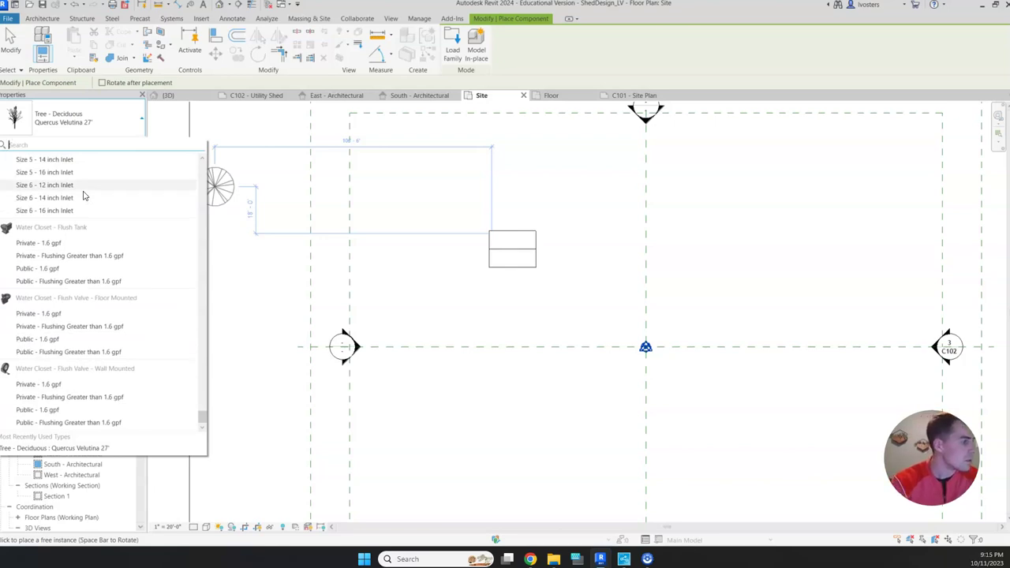
pyautogui.scroll(10, 84, 195)
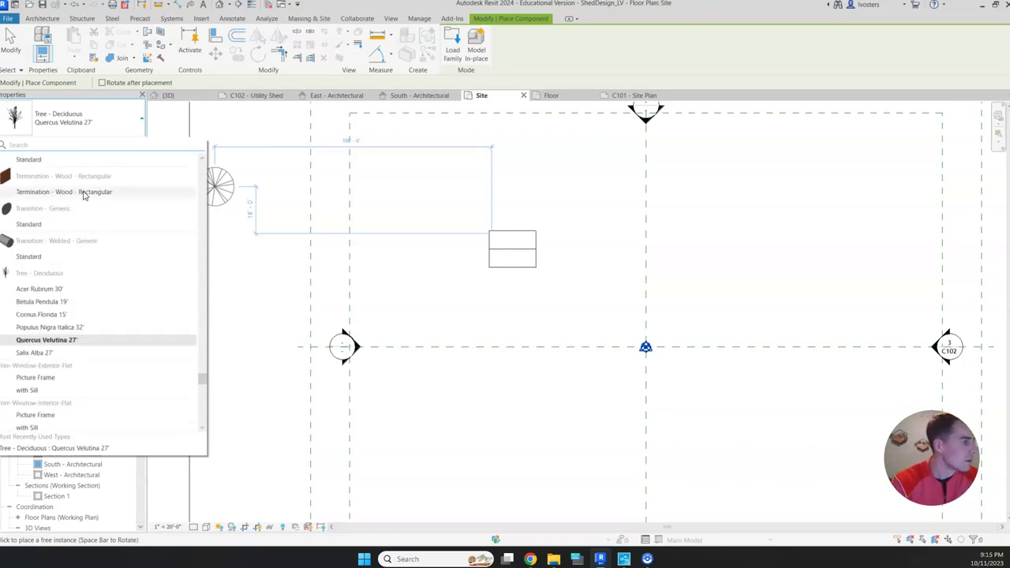
pyautogui.click(66, 288)
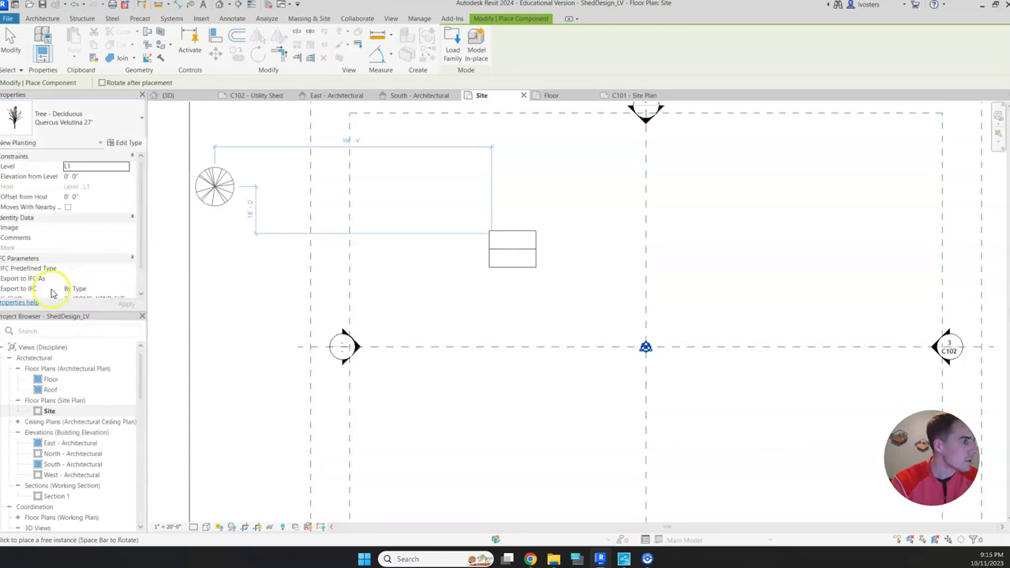
# - Switch the tree type to Betula Pendula 19', then browse the type list again
pyautogui.click(117, 117)
pyautogui.click(65, 192)
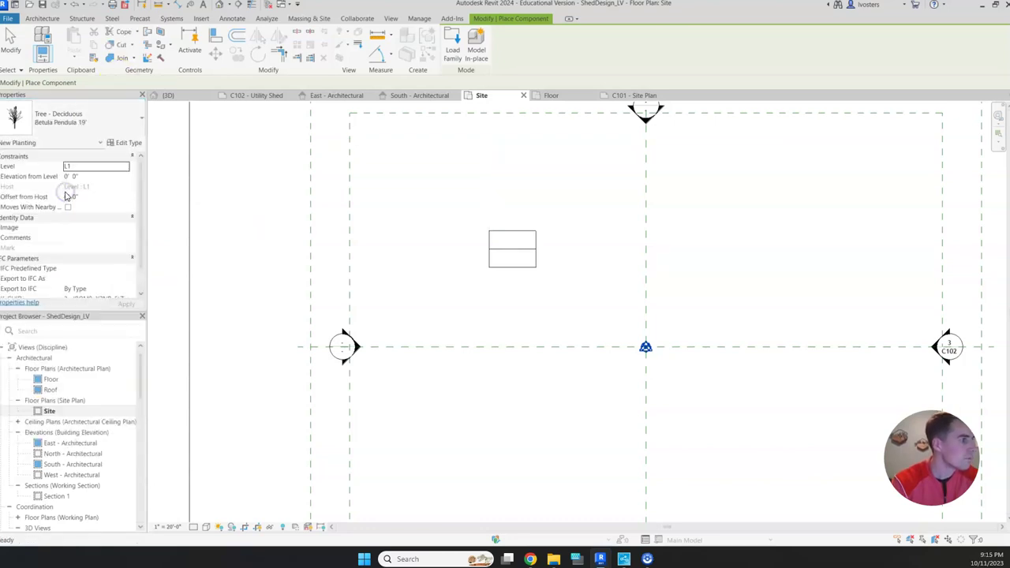
pyautogui.click(122, 120)
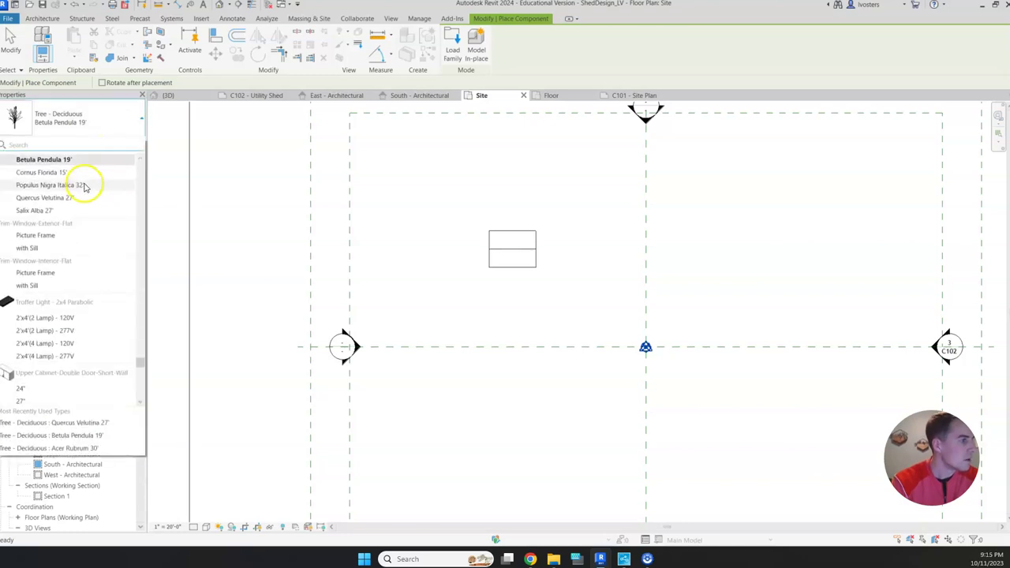
pyautogui.scroll(6, 87, 194)
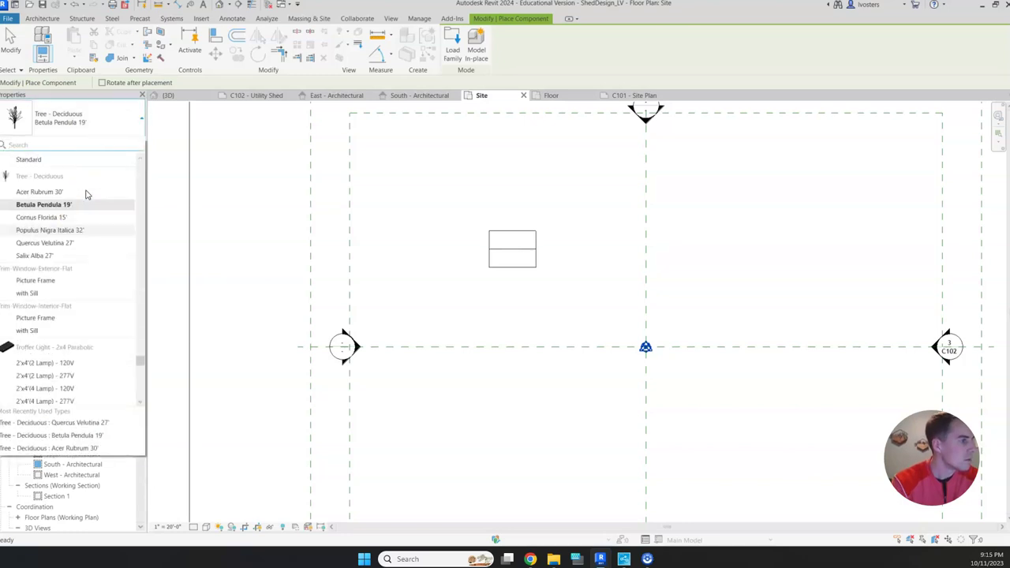
pyautogui.scroll(-5, 86, 194)
pyautogui.scroll(4, 86, 194)
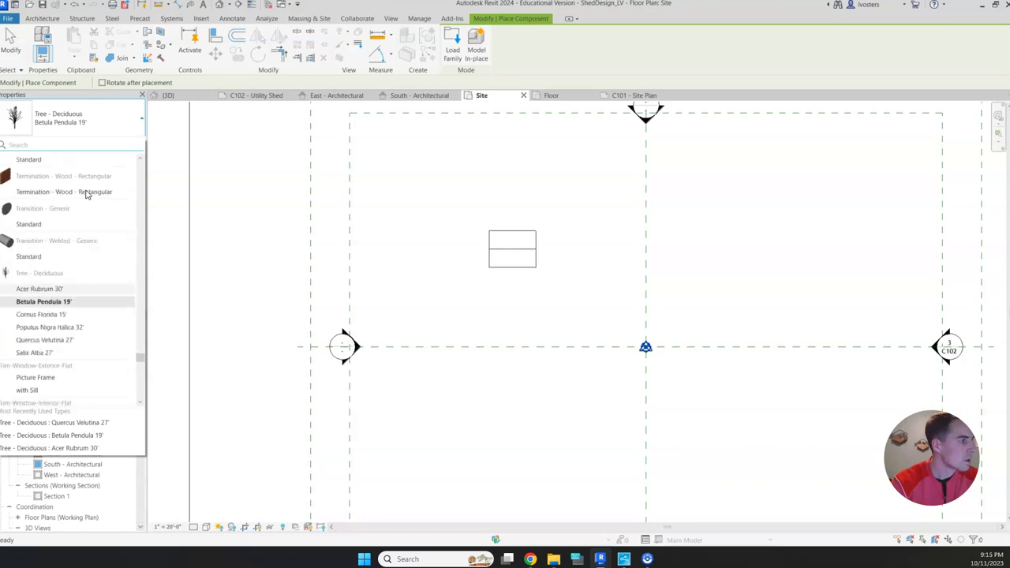
pyautogui.scroll(-3, 87, 194)
pyautogui.scroll(3, 86, 195)
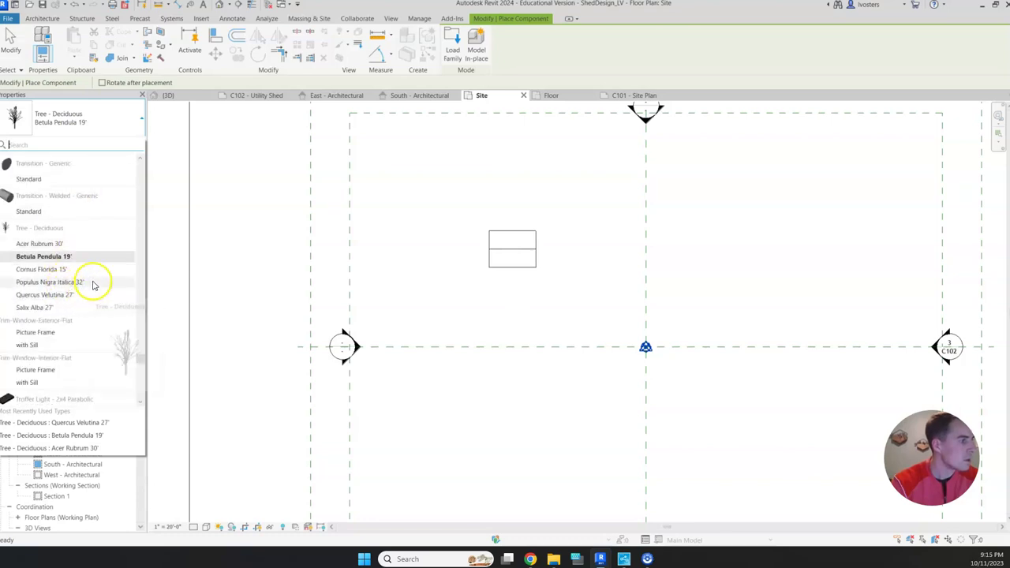
# - Place four Populus Nigra Italica 32' trees at the shed's four corners
pyautogui.click(87, 282)
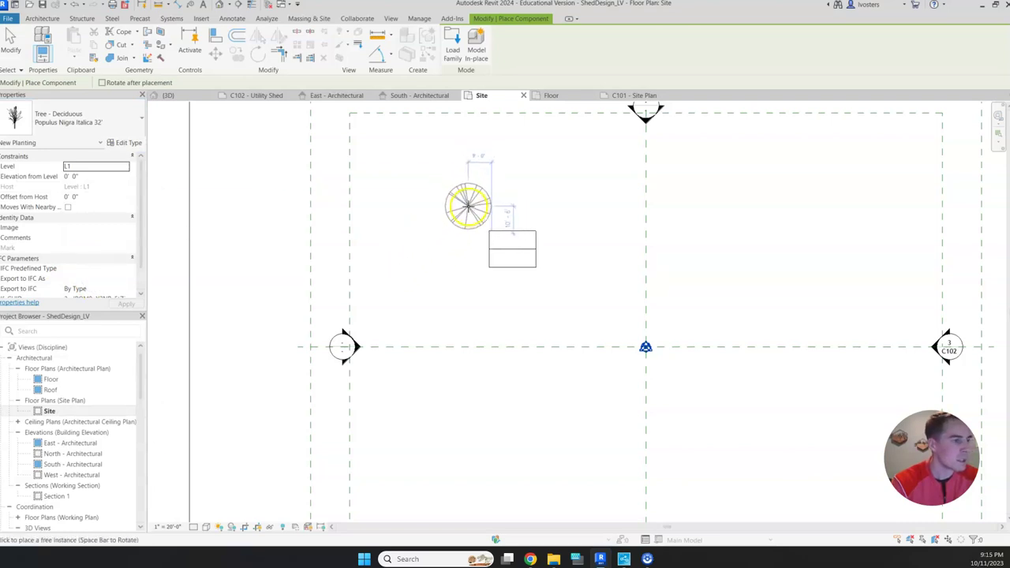
pyautogui.click(468, 205)
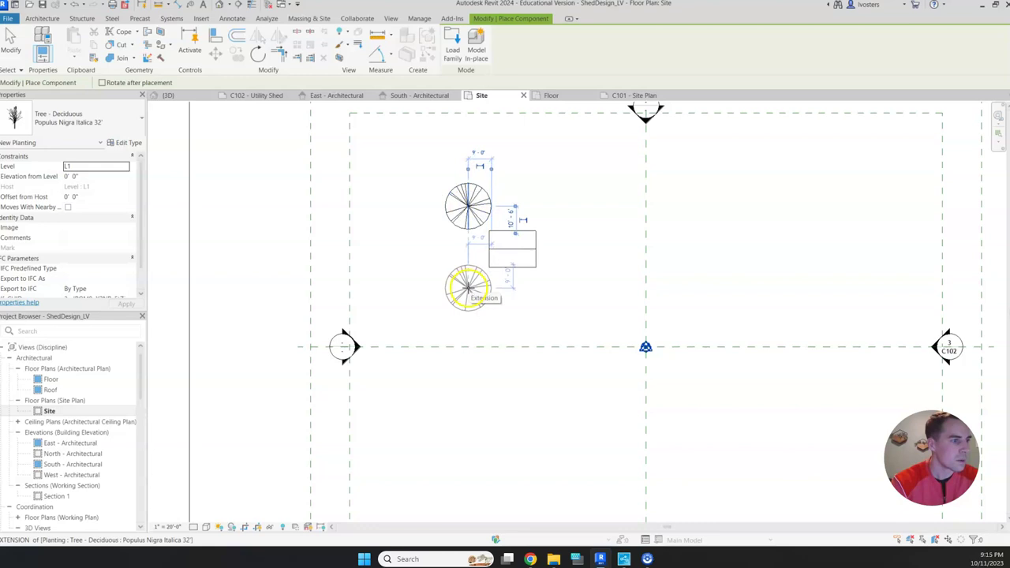
pyautogui.click(468, 288)
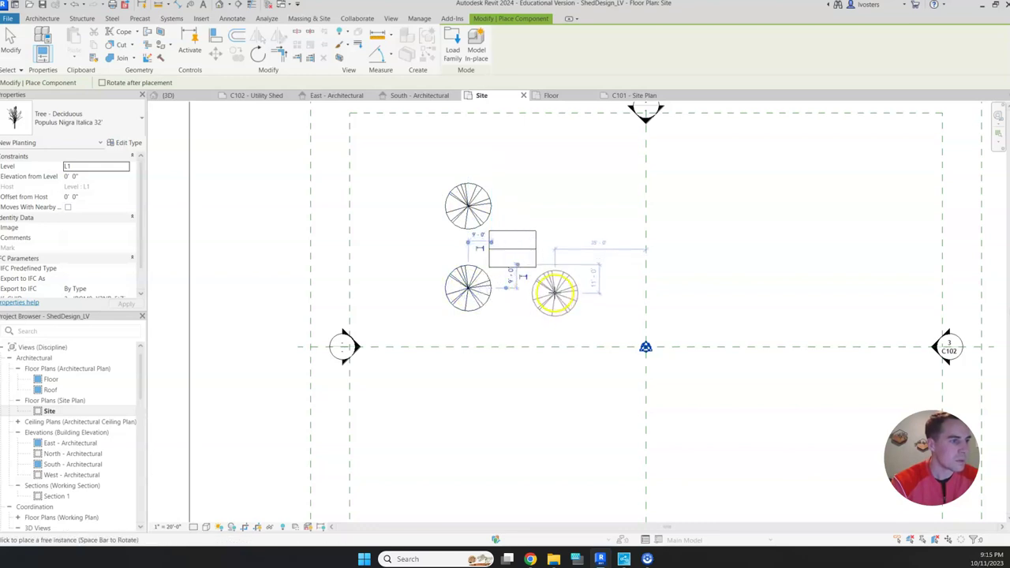
pyautogui.click(553, 288)
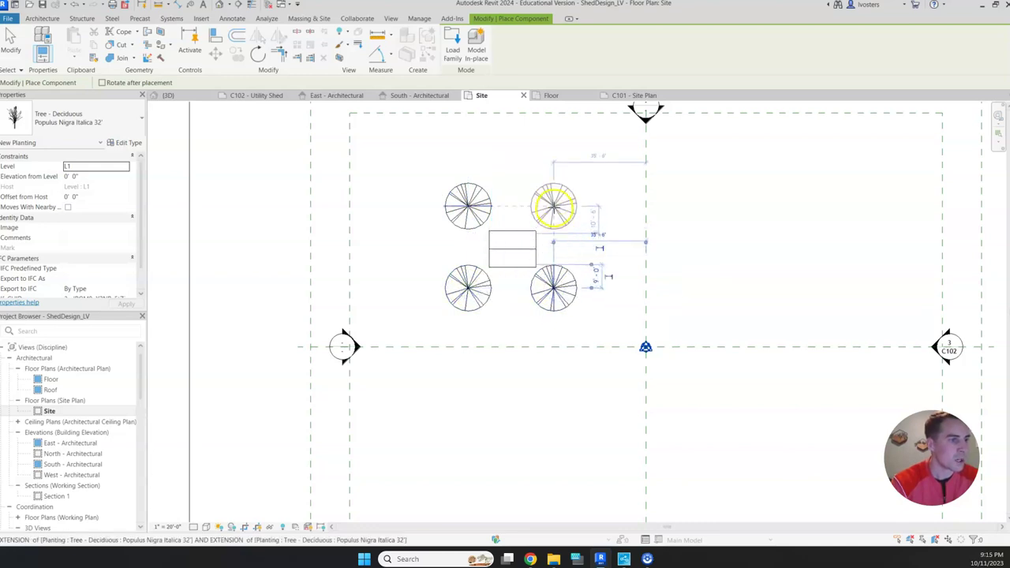
pyautogui.click(553, 206)
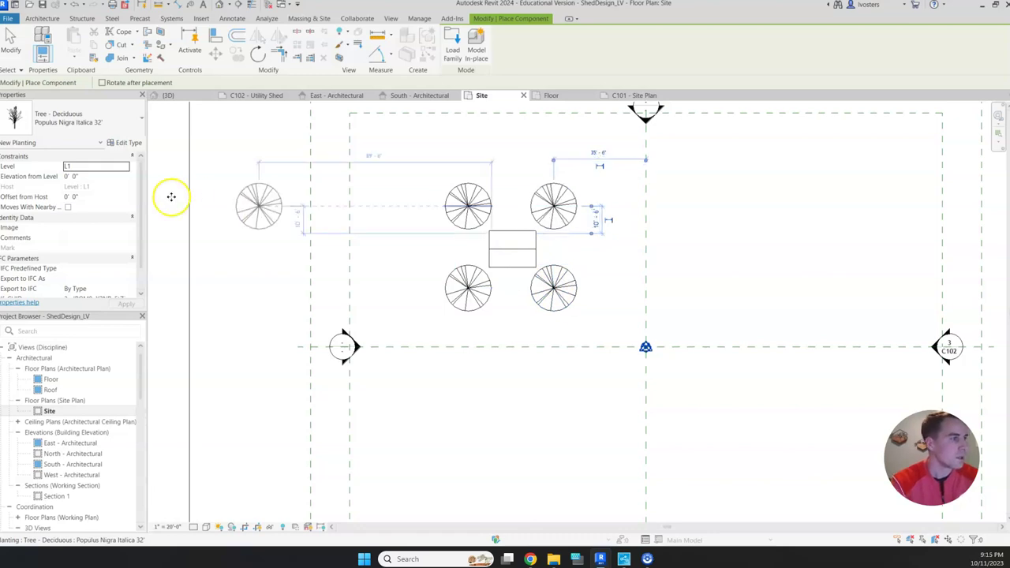
# - Open the {3D} view of the model
pyautogui.scroll(-2, 88, 403)
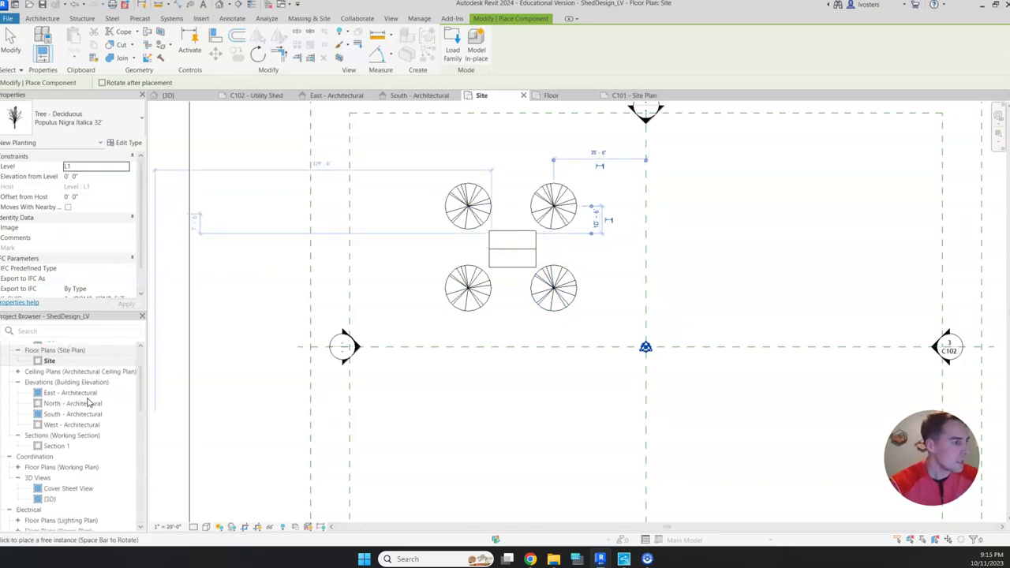
pyautogui.click(86, 388)
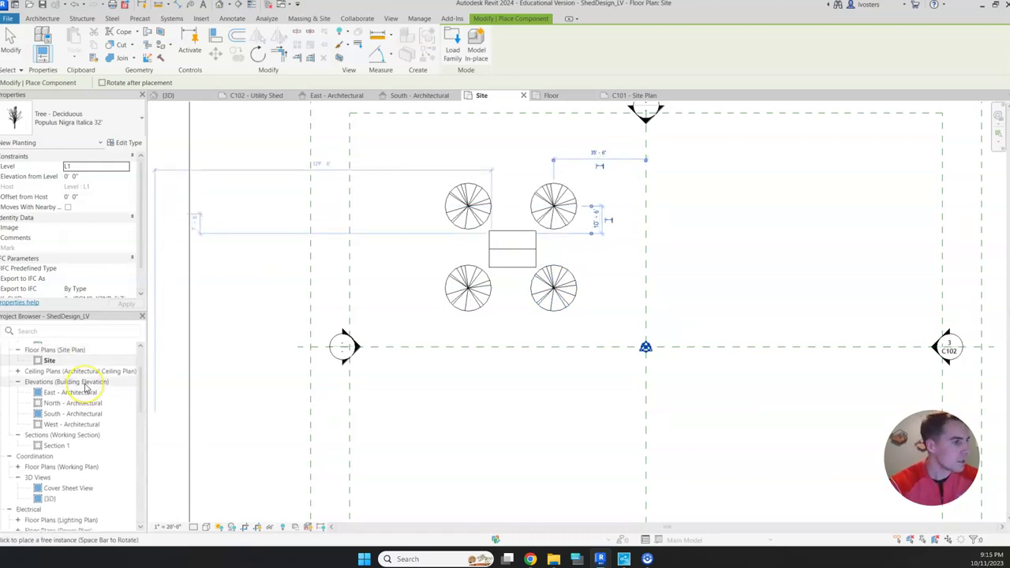
pyautogui.scroll(2, 86, 388)
pyautogui.scroll(-4, 85, 405)
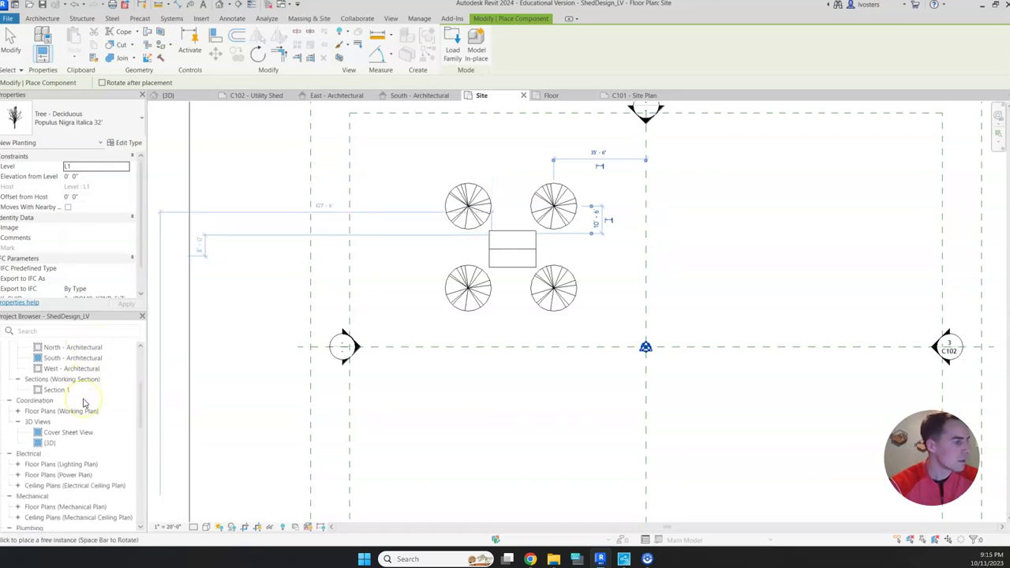
pyautogui.scroll(-1, 85, 403)
pyautogui.doubleClick(50, 413)
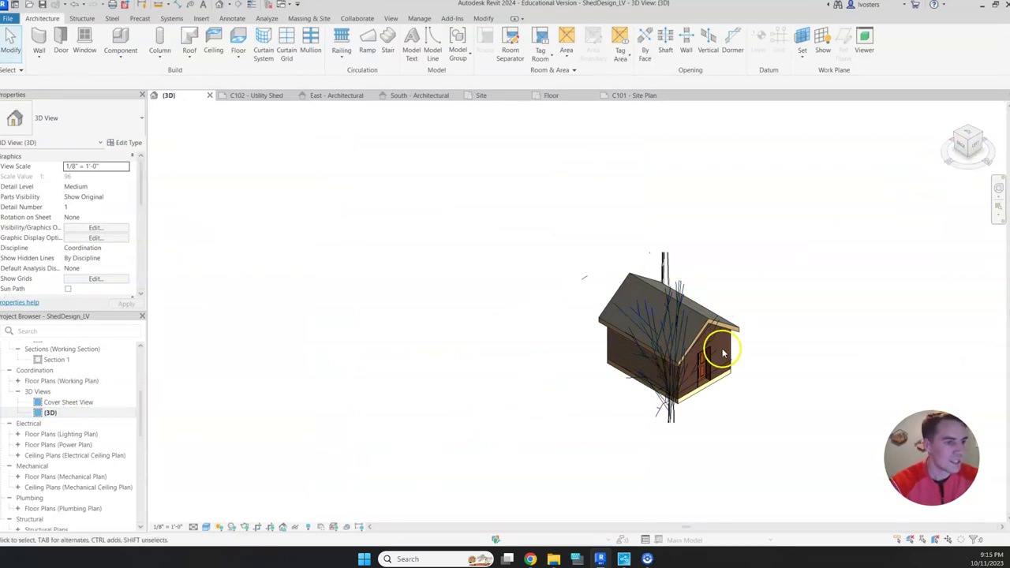
# - Set the 3D view to Do Not Crop View so all four trees show
pyautogui.click(257, 528)
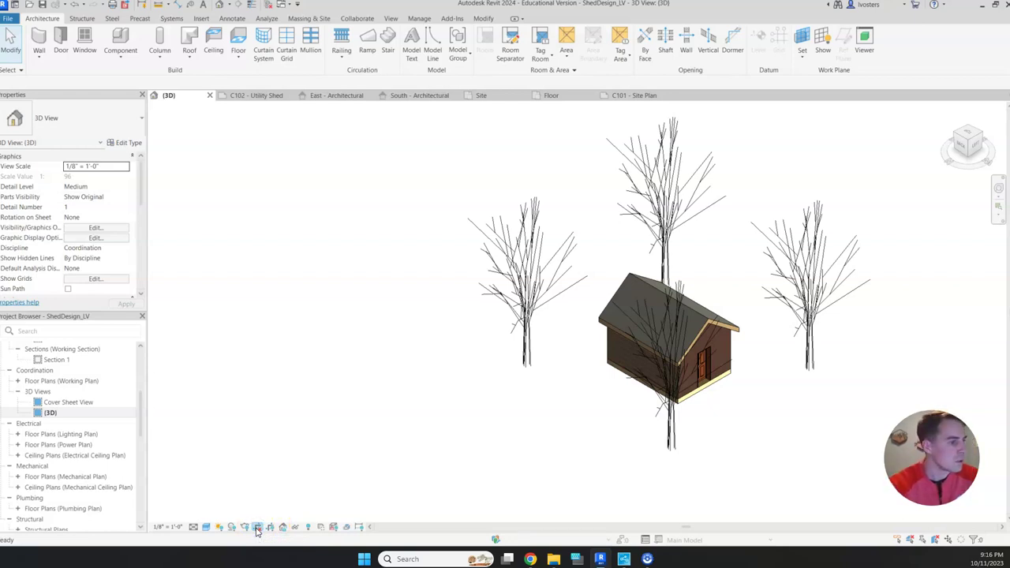
pyautogui.click(258, 528)
pyautogui.click(258, 528)
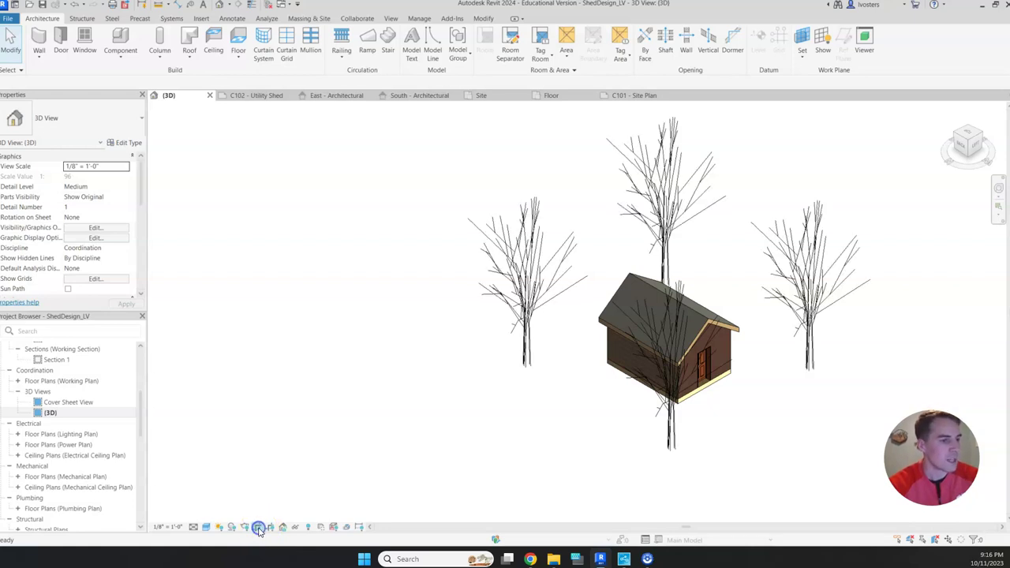
# - Set the 3D view's visual style to Realistic and zoom to check materials
pyautogui.click(206, 527)
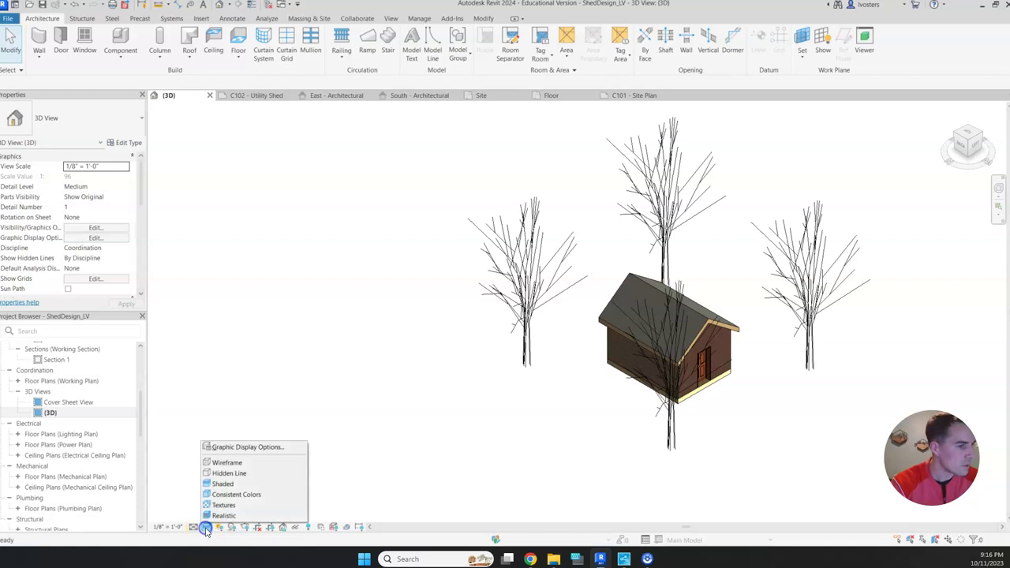
pyautogui.click(232, 517)
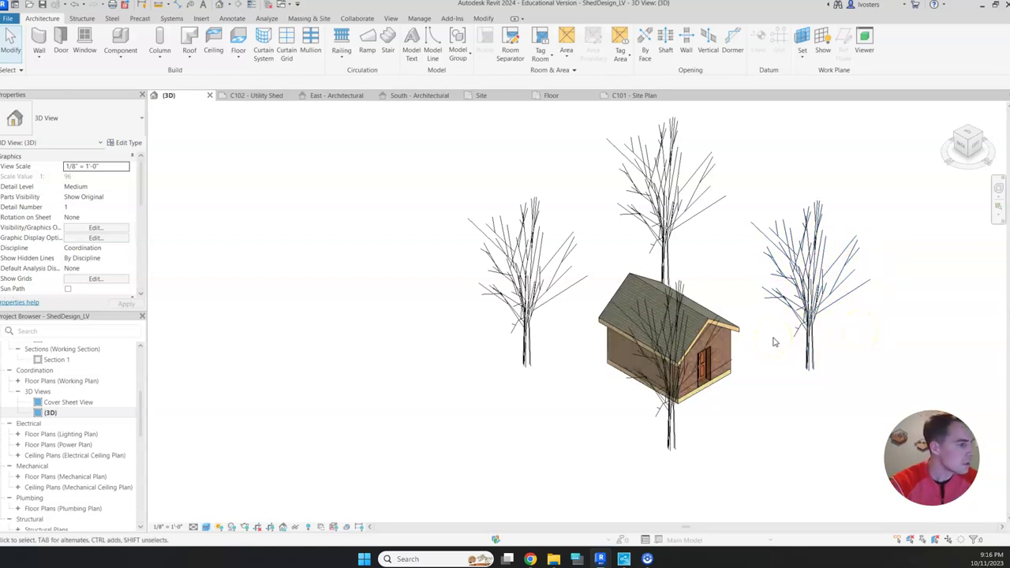
pyautogui.scroll(2, 774, 341)
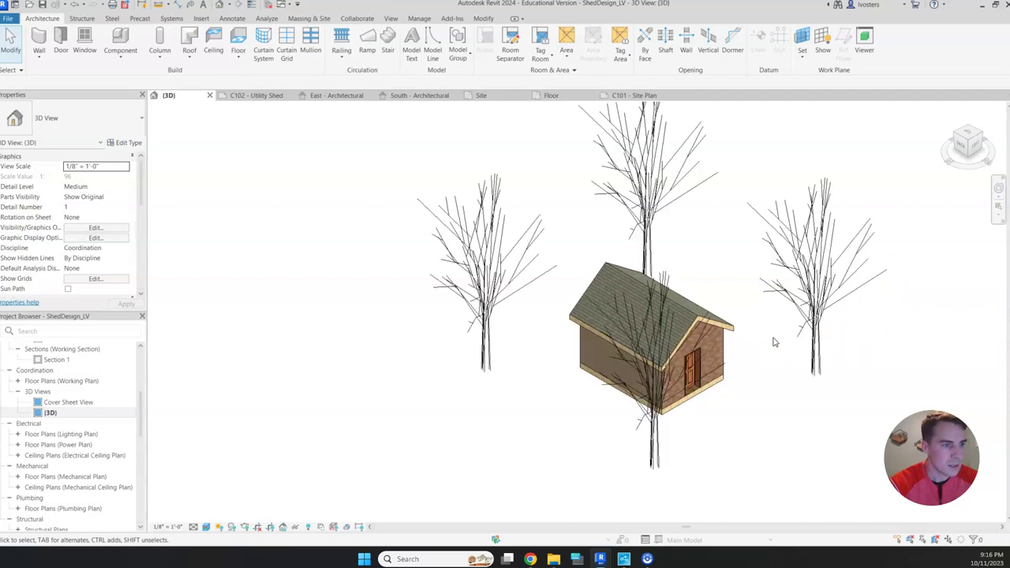
pyautogui.scroll(-1, 774, 341)
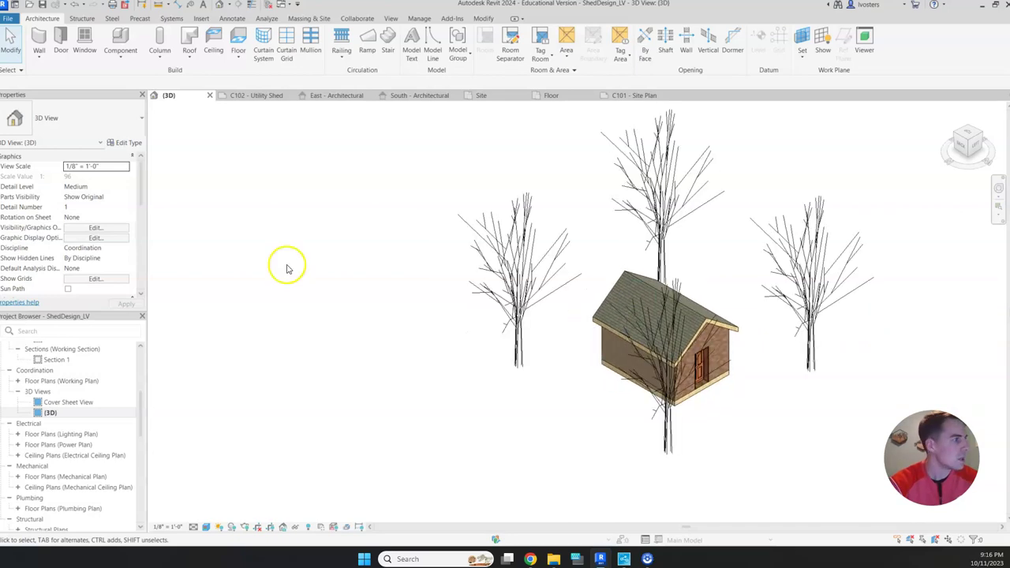
# - Return from the 3D view to the Site floor plan
pyautogui.click(675, 369)
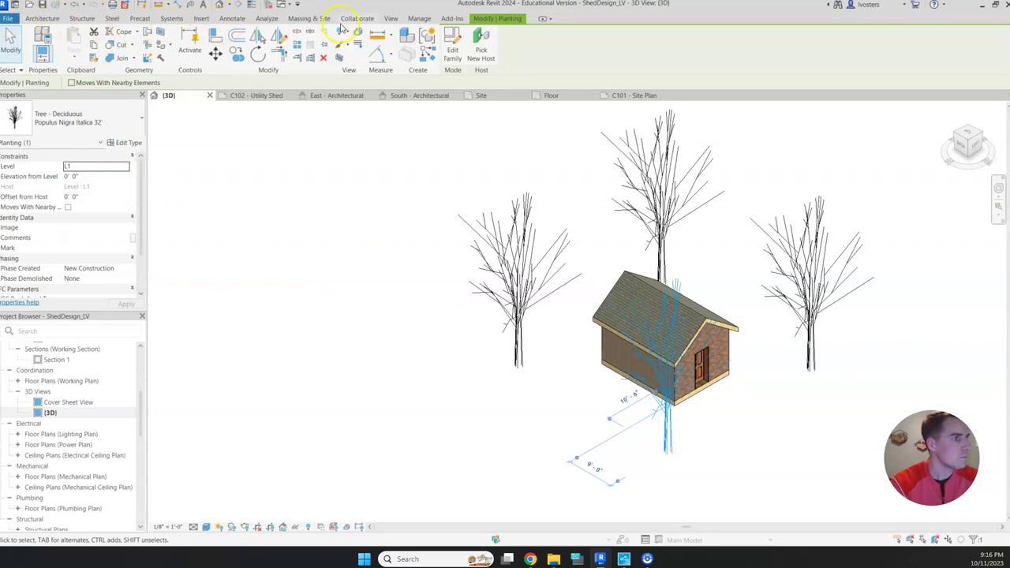
pyautogui.click(49, 19)
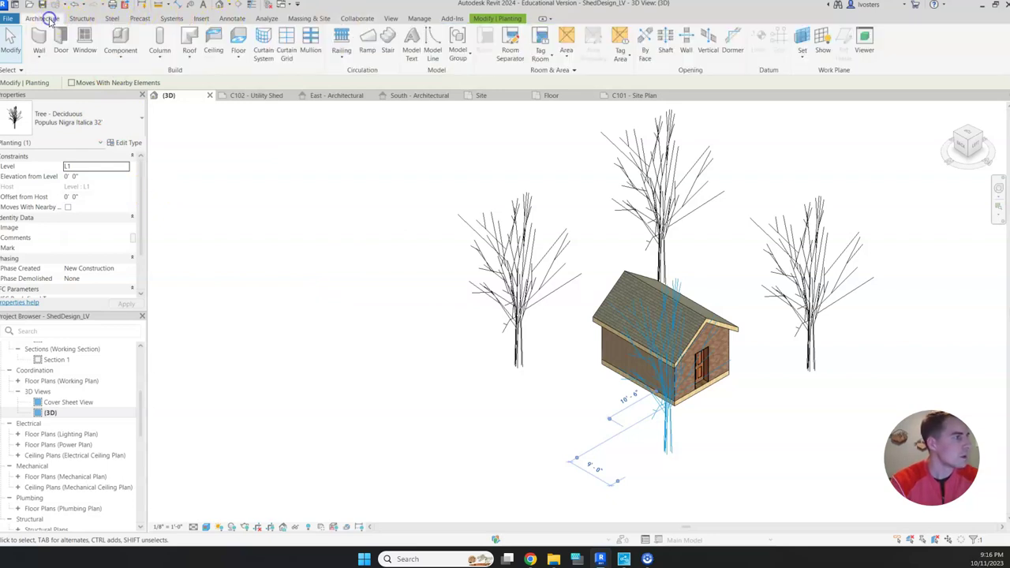
pyautogui.scroll(2, 71, 379)
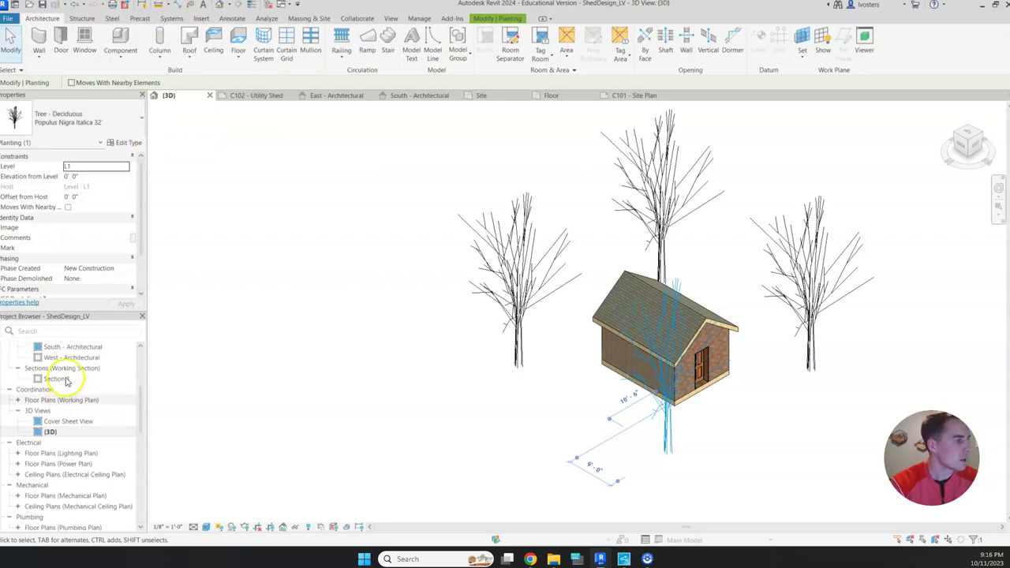
pyautogui.scroll(4, 51, 388)
pyautogui.doubleClick(49, 384)
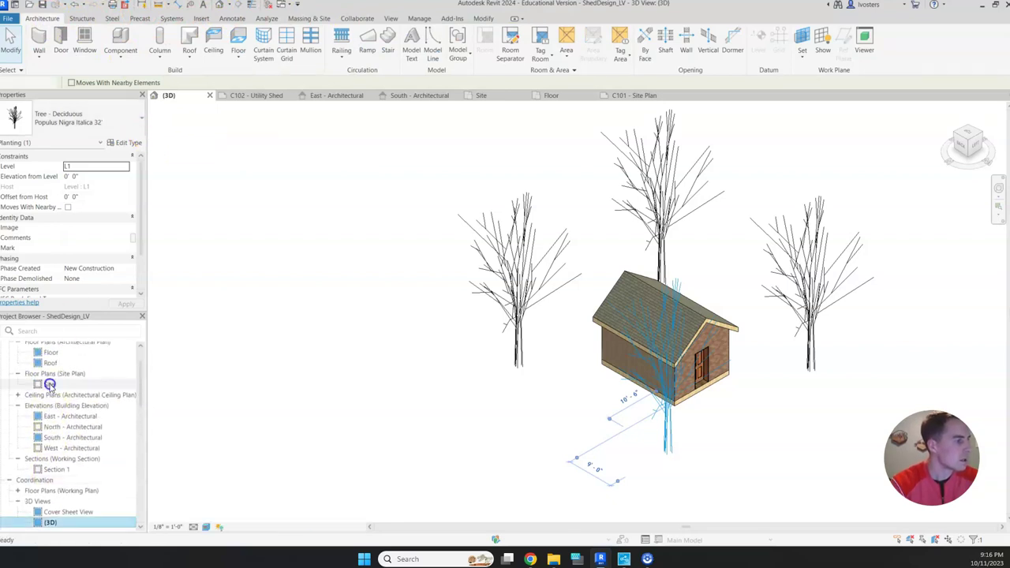
# - Delete all four trees around the shed
pyautogui.click(517, 288)
pyautogui.click(561, 295)
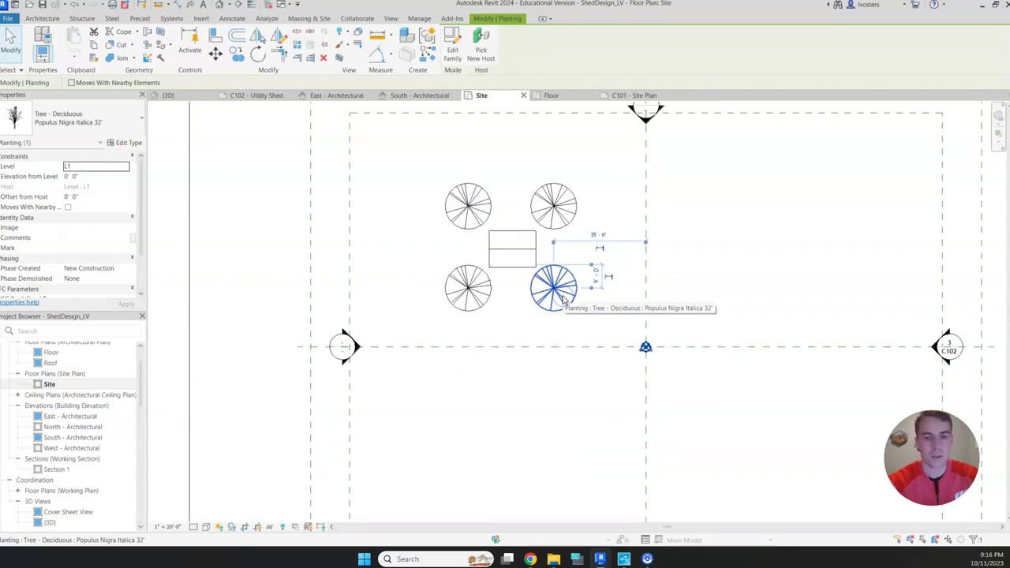
pyautogui.press('Delete')
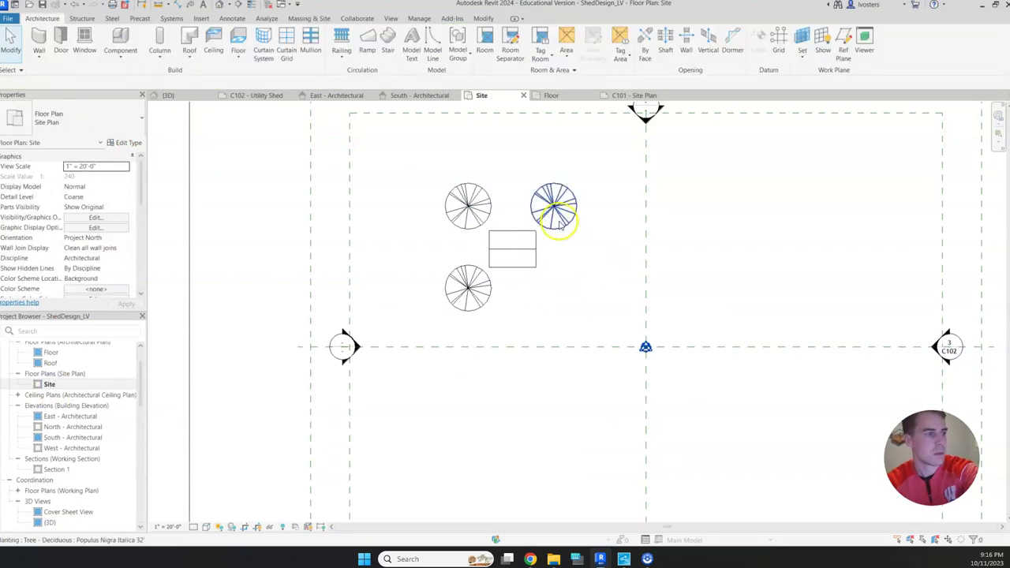
pyautogui.click(558, 215)
pyautogui.press('Delete')
pyautogui.click(470, 209)
pyautogui.press('Delete')
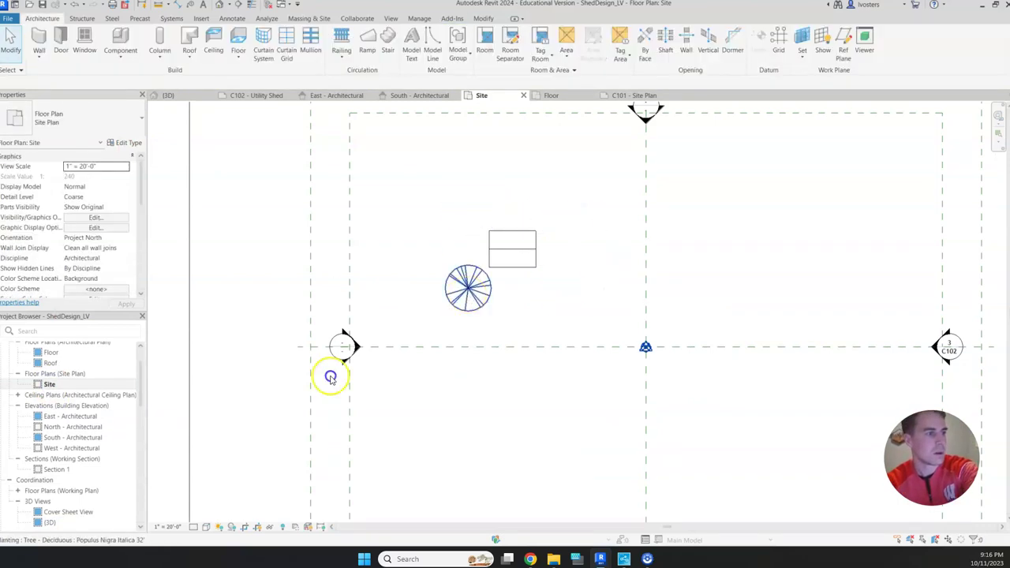
pyautogui.click(467, 290)
pyautogui.press('Delete')
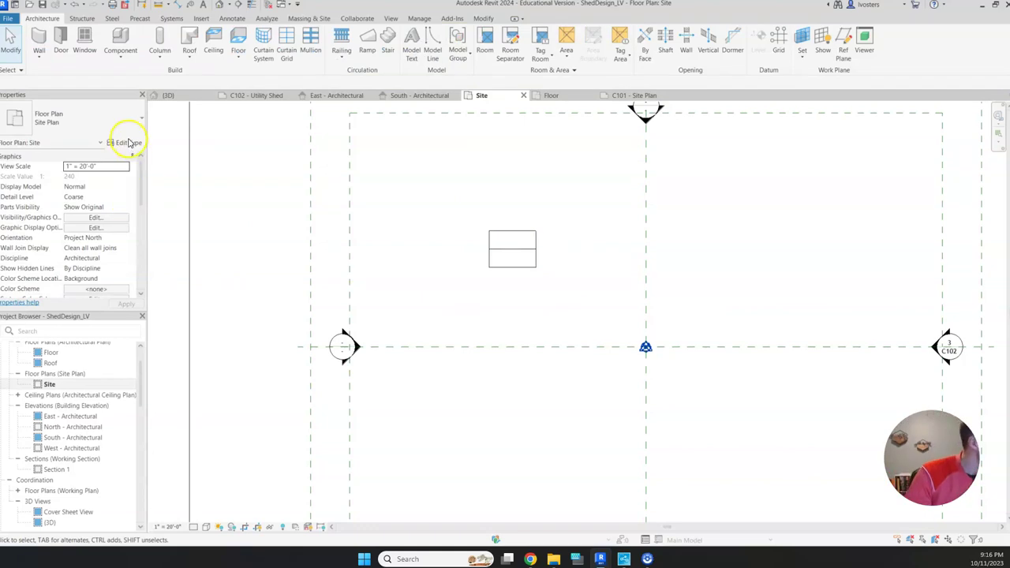
# - Load RPC Tree - Deciduous.rfa from Planting, overwriting the existing version
pyautogui.click(126, 48)
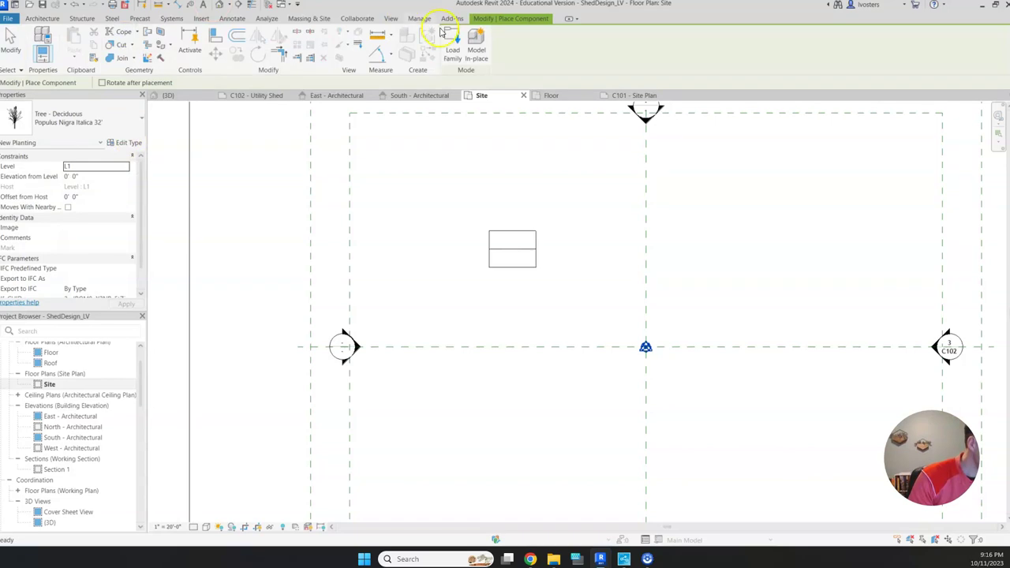
pyautogui.click(454, 52)
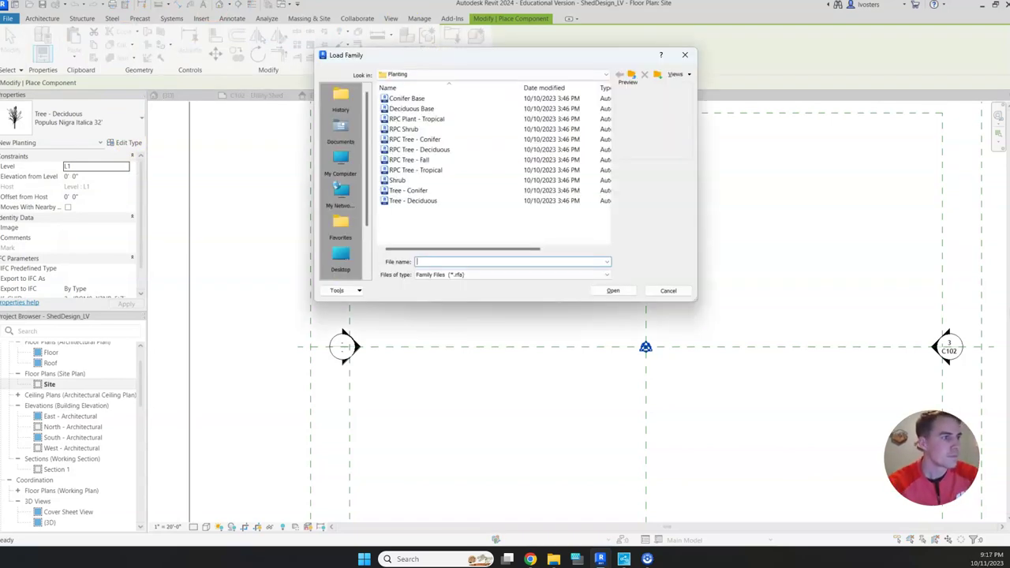
pyautogui.click(450, 150)
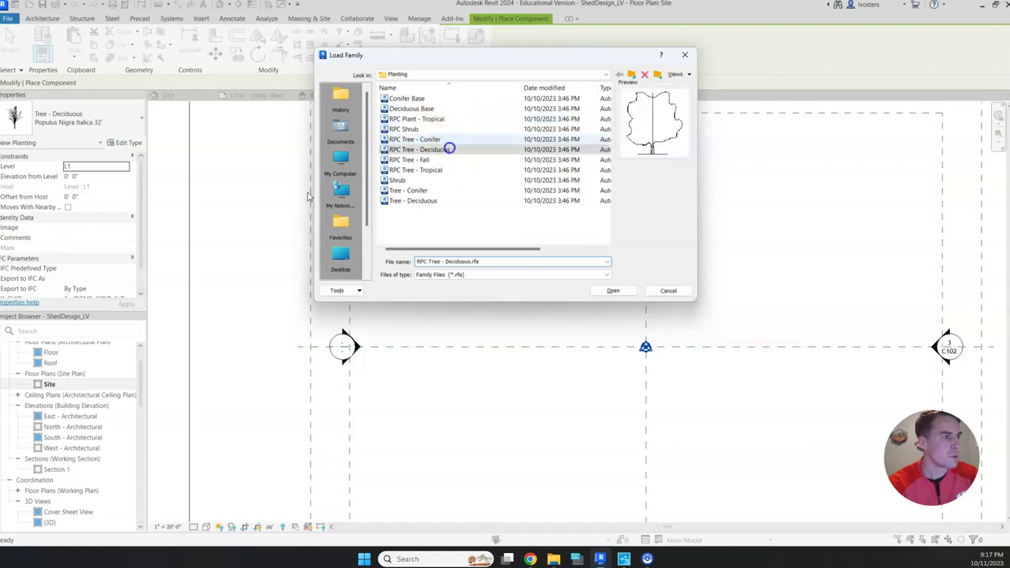
pyautogui.click(451, 108)
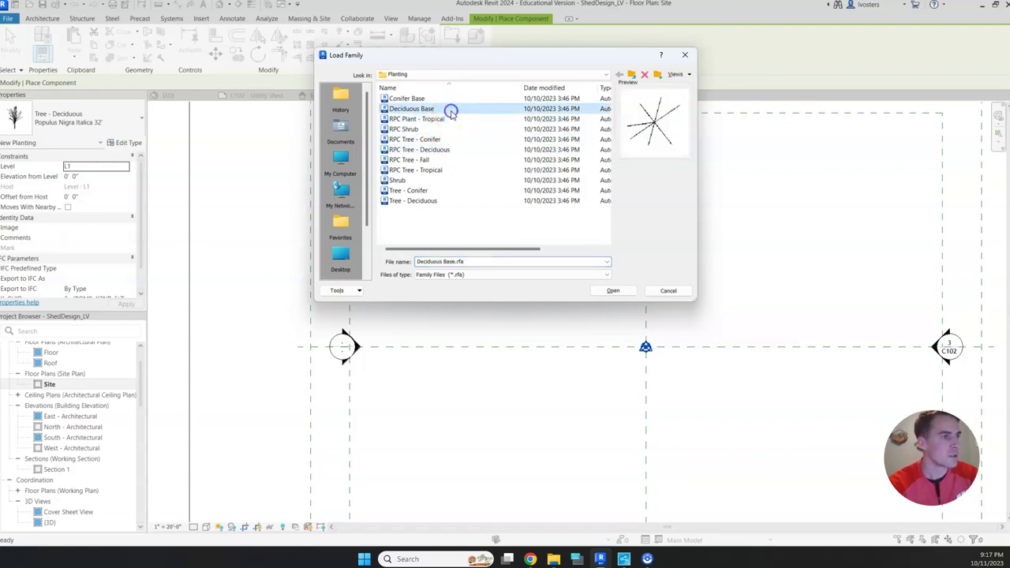
pyautogui.click(454, 150)
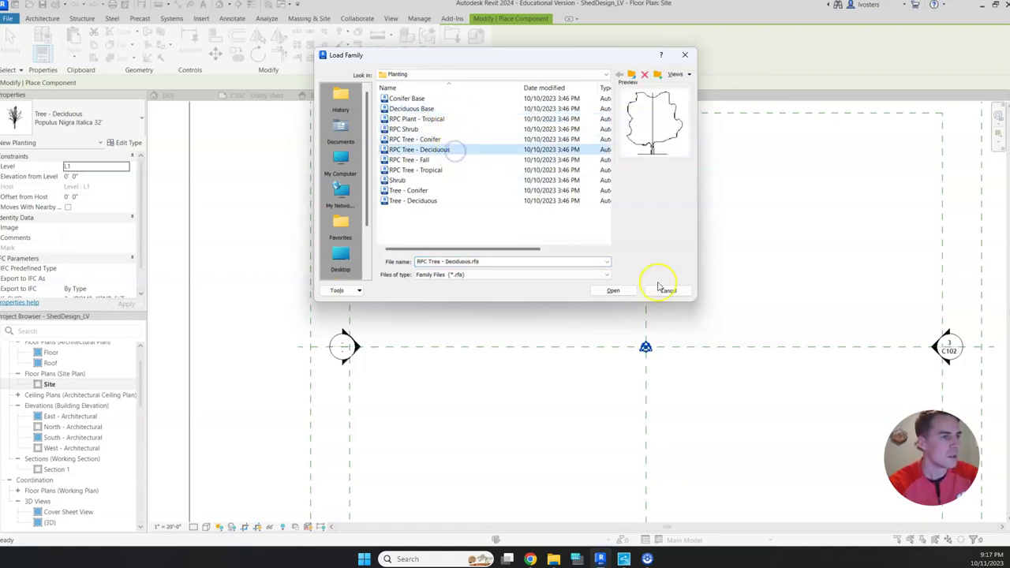
pyautogui.click(615, 292)
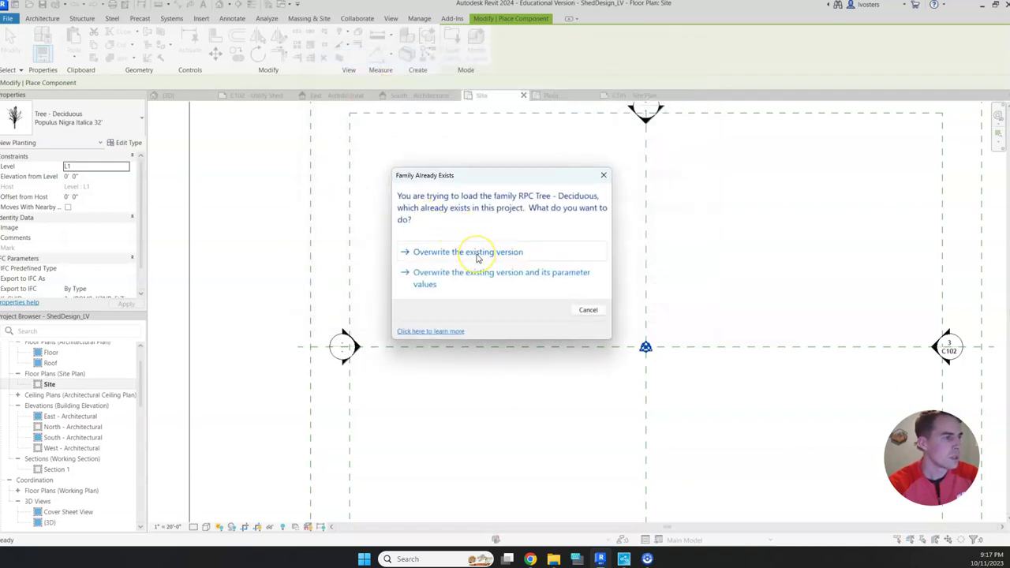
pyautogui.click(467, 252)
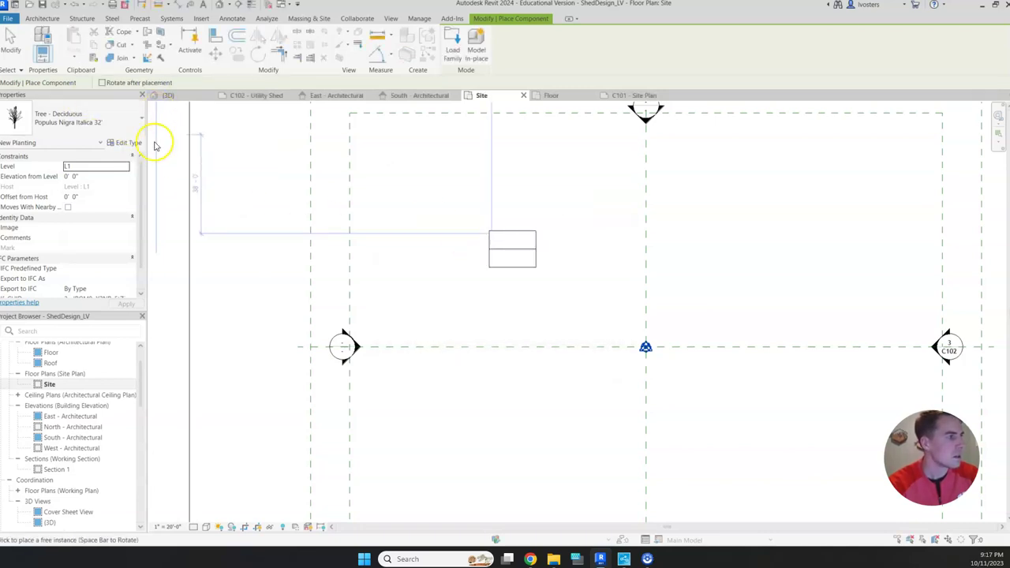
# - Scroll the type list down to RPC Tree - Deciduous types like Honey Locust - 25'
pyautogui.click(118, 120)
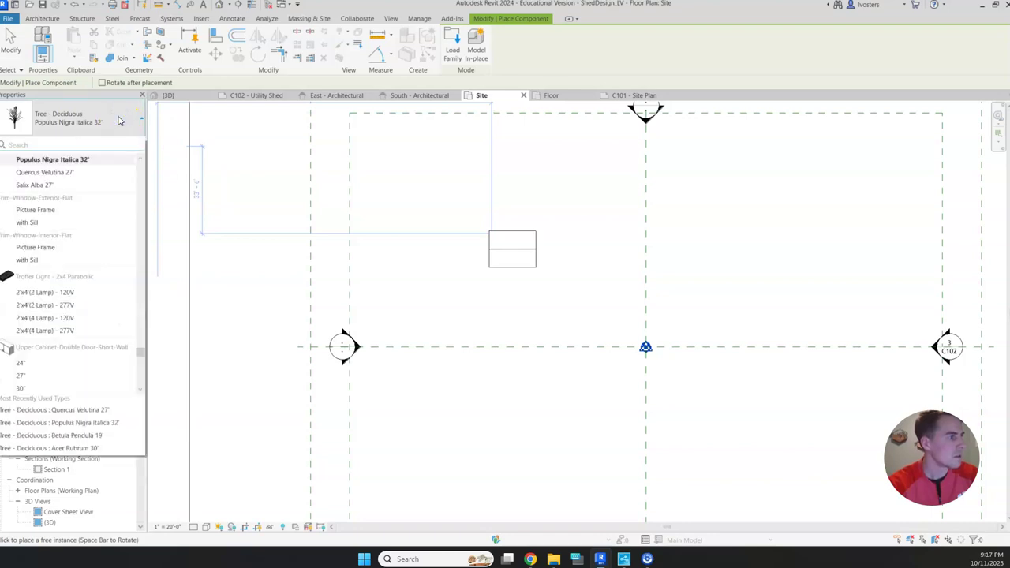
pyautogui.scroll(10, 108, 227)
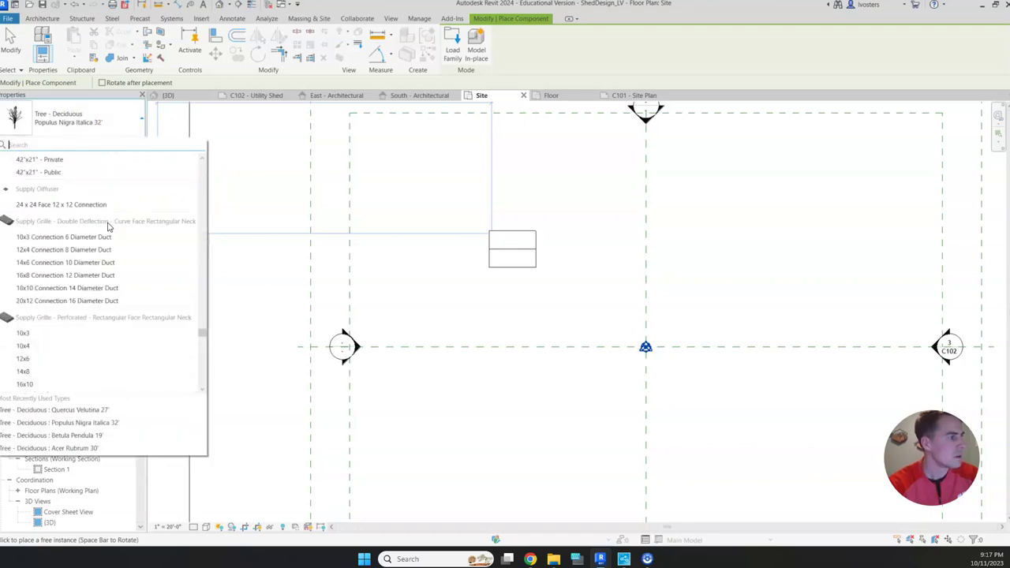
pyautogui.scroll(8, 108, 227)
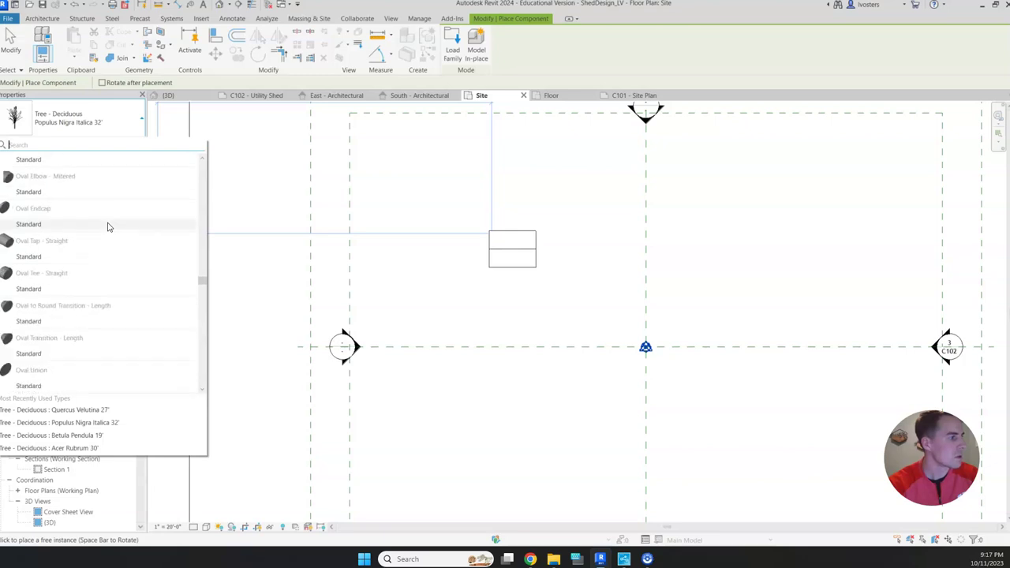
pyautogui.scroll(-8, 108, 227)
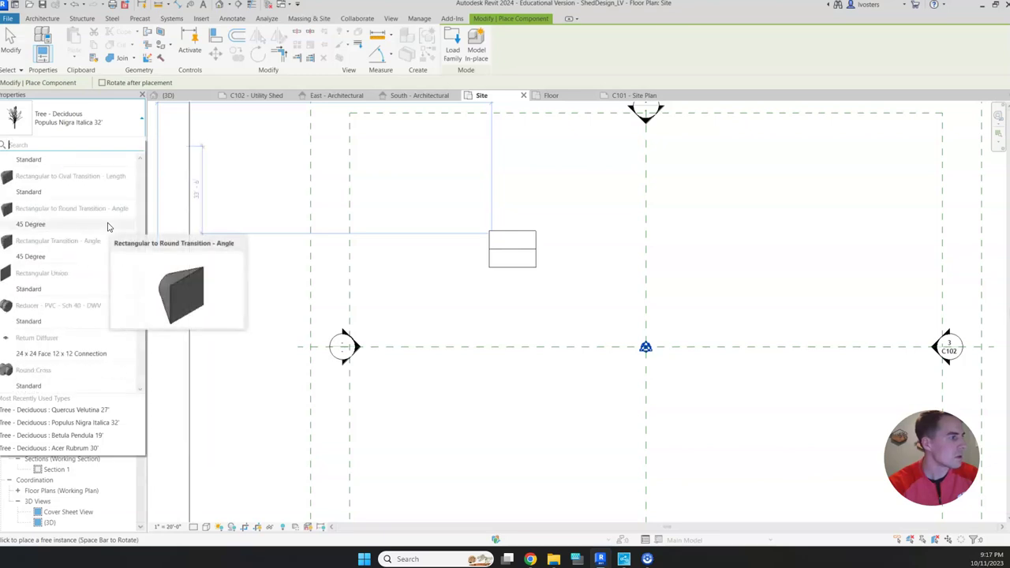
pyautogui.scroll(-6, 108, 227)
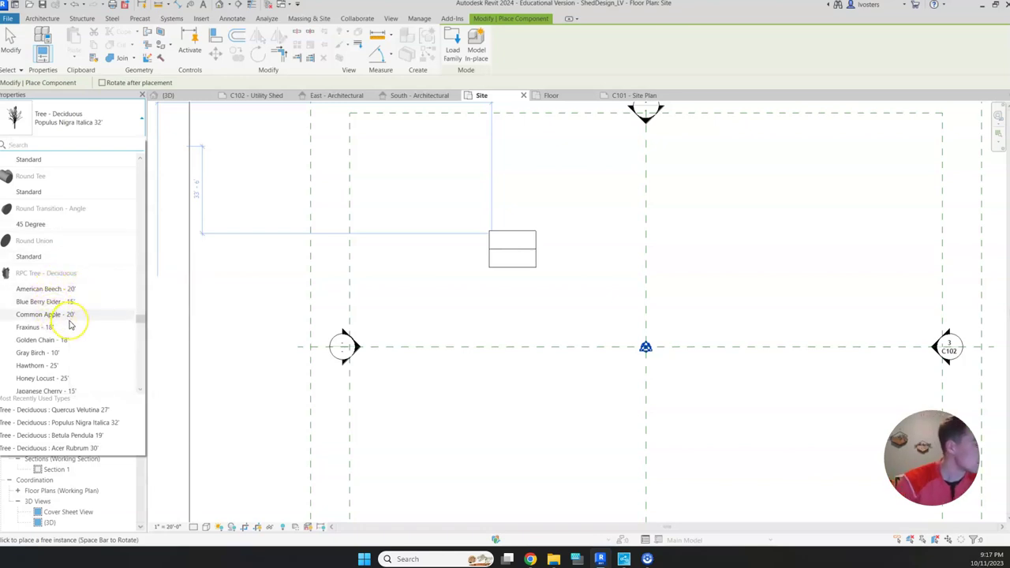
# - Place four Honey Locust - 25' trees at the shed's four corners
pyautogui.click(86, 378)
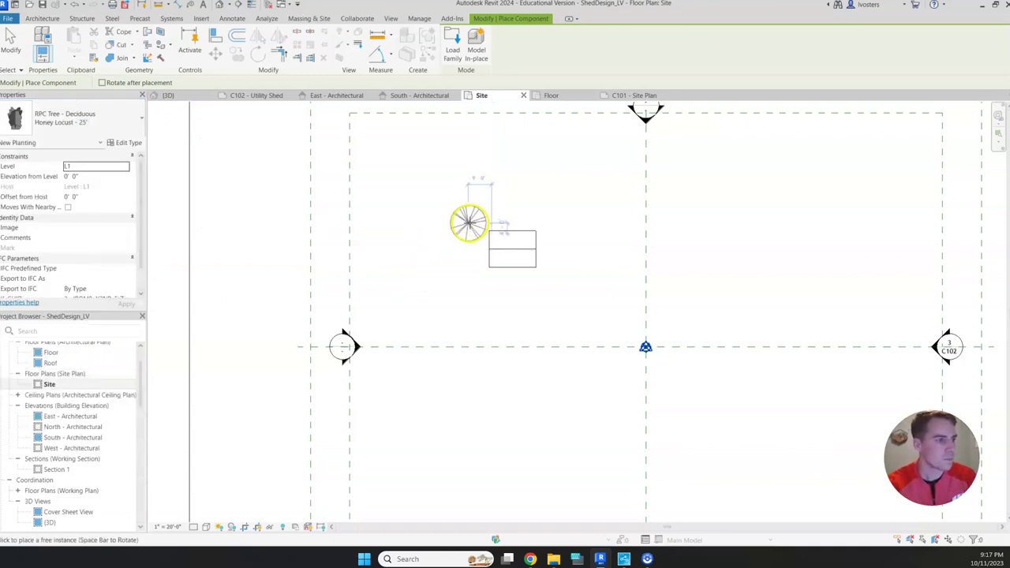
pyautogui.click(465, 207)
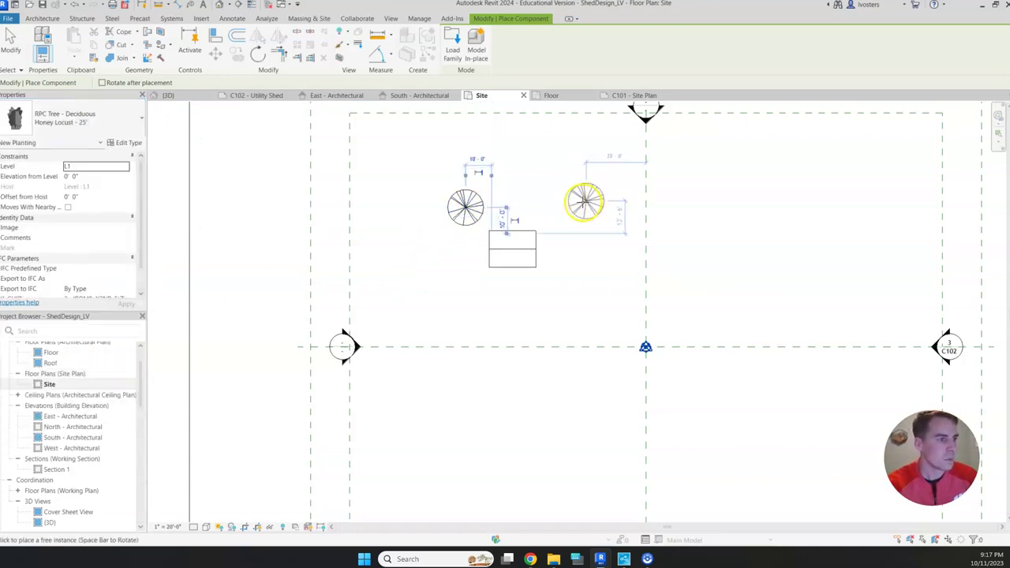
pyautogui.click(560, 207)
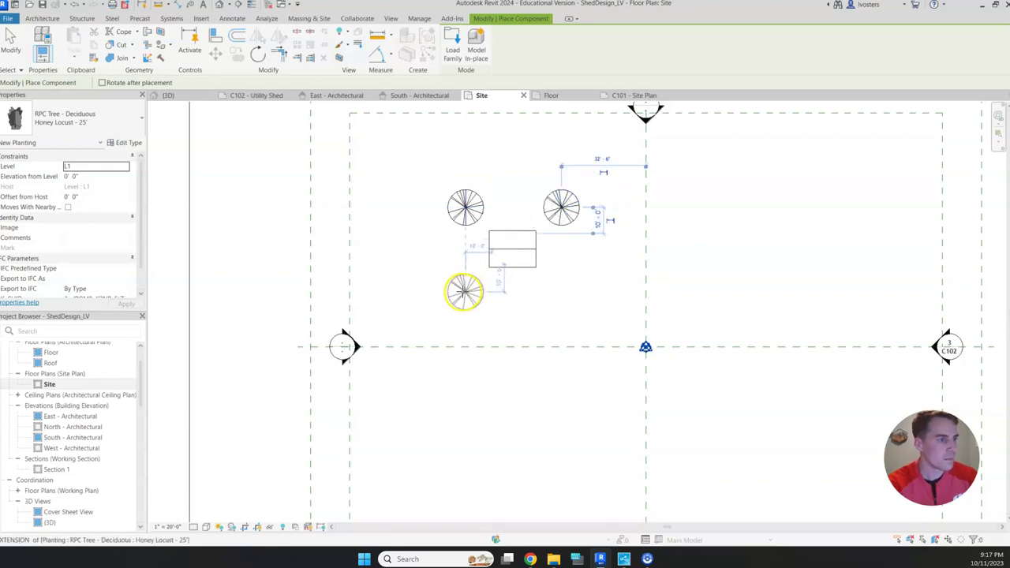
pyautogui.click(465, 291)
pyautogui.click(556, 291)
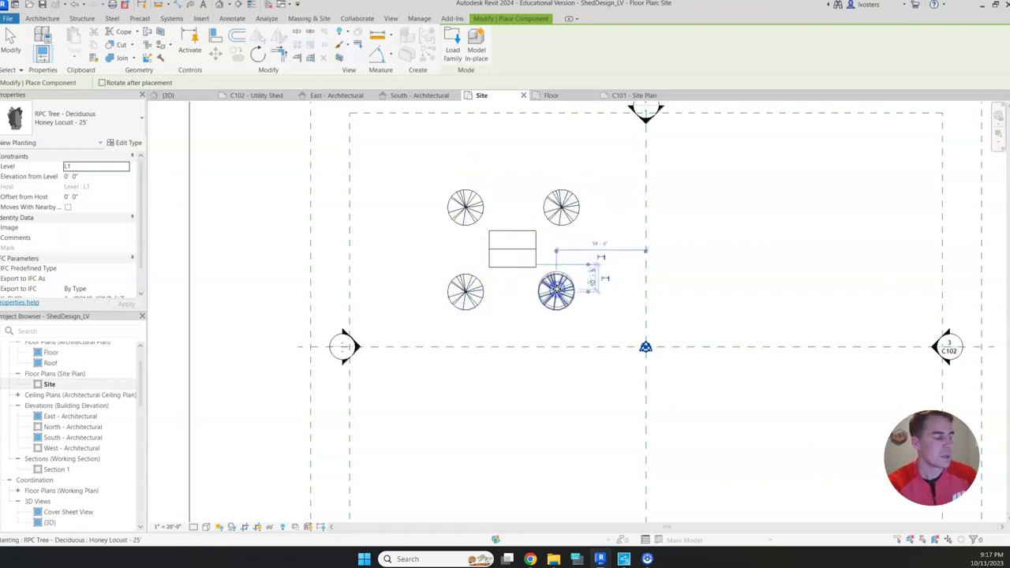
# - Open the default {3D} view
pyautogui.scroll(-3, 87, 419)
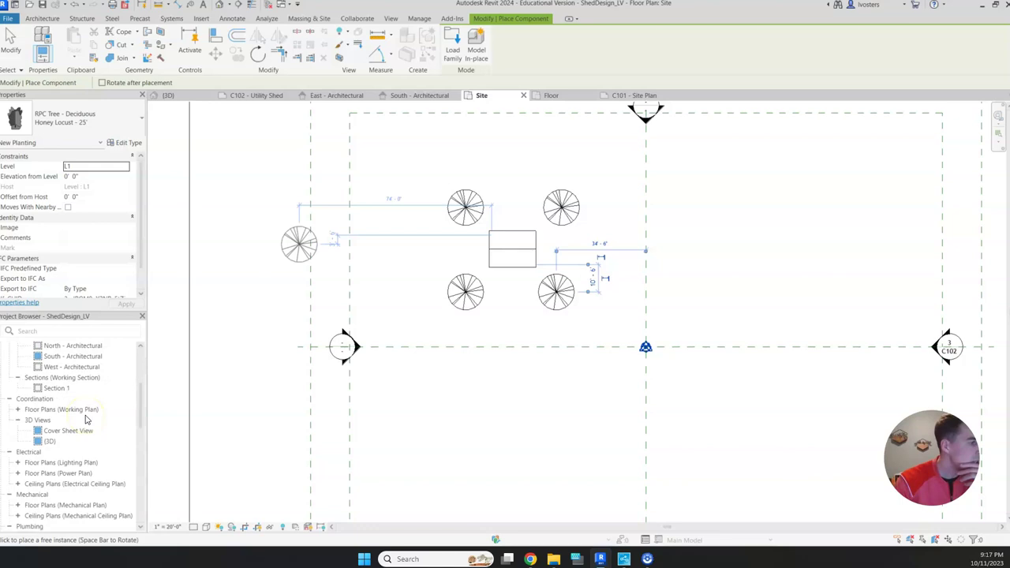
pyautogui.click(56, 441)
pyautogui.doubleClick(55, 441)
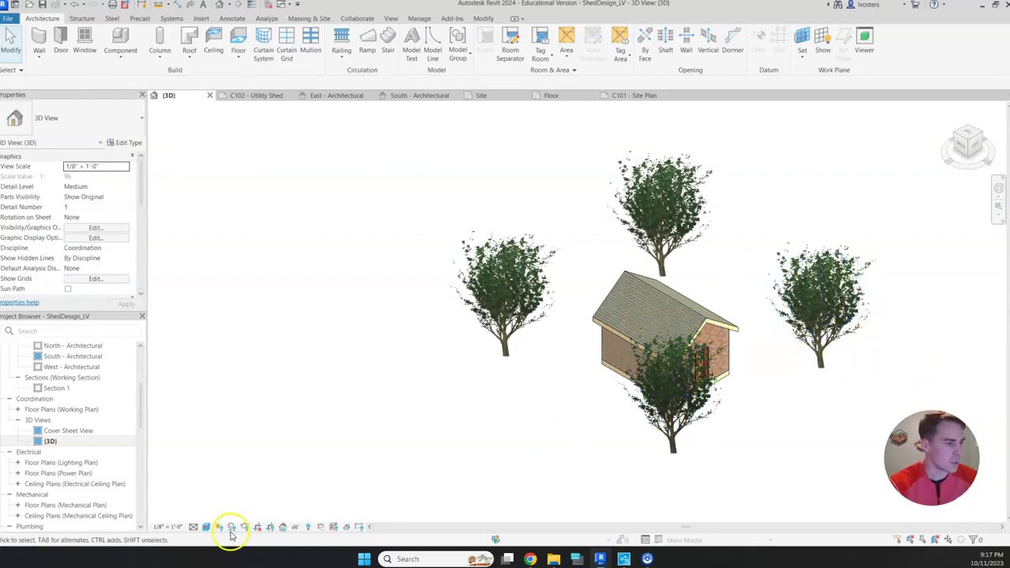
# - Set the 3D view's visual style to Hidden Line and check the top, front and corner ViewCube views
pyautogui.click(206, 527)
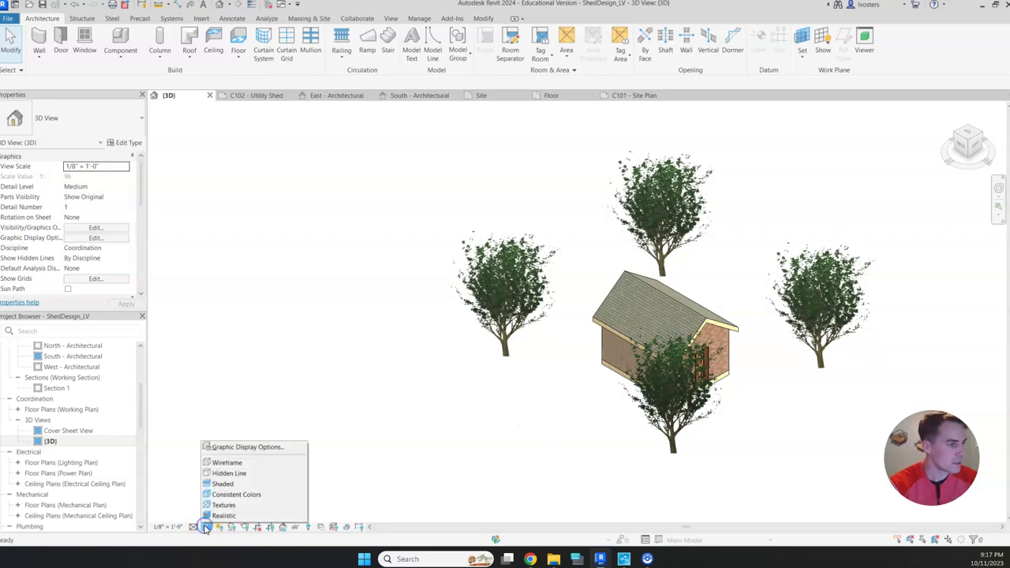
pyautogui.click(236, 475)
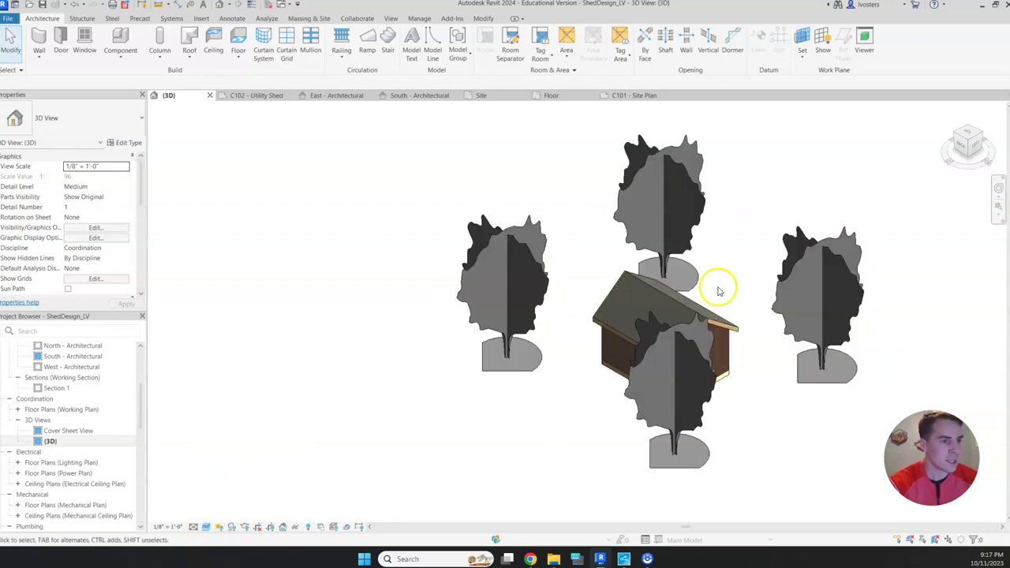
pyautogui.moveTo(968, 139); pyautogui.dragTo(972, 140)
pyautogui.click(969, 137)
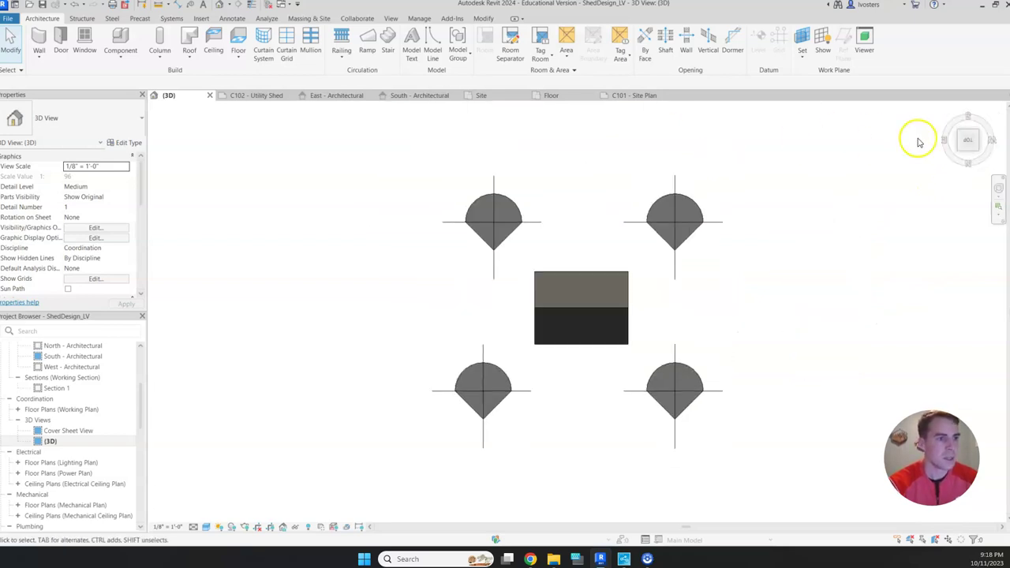
pyautogui.click(977, 147)
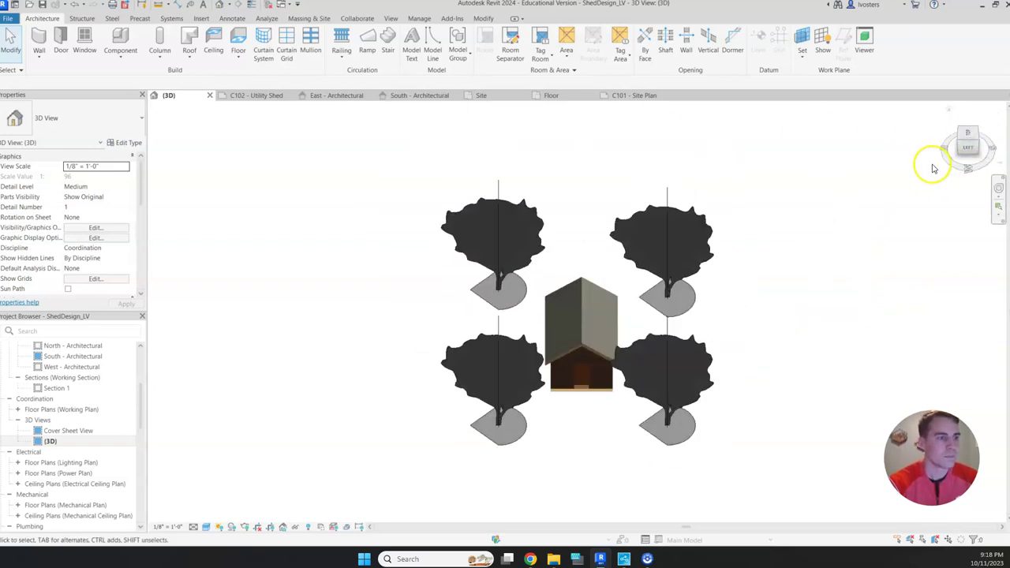
pyautogui.click(964, 145)
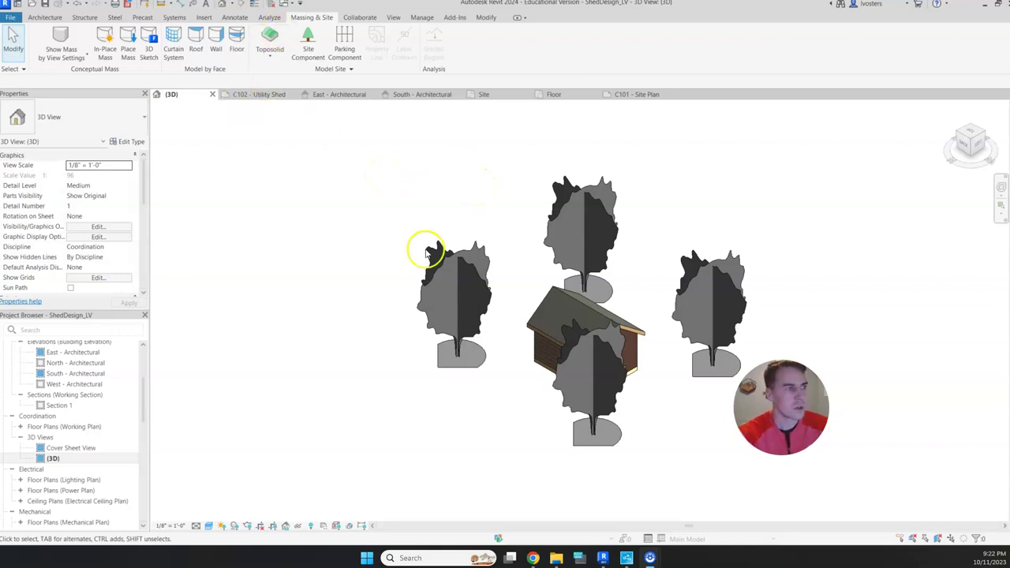
# - Start sketching a new toposolid from the Massing & Site tools
pyautogui.click(45, 17)
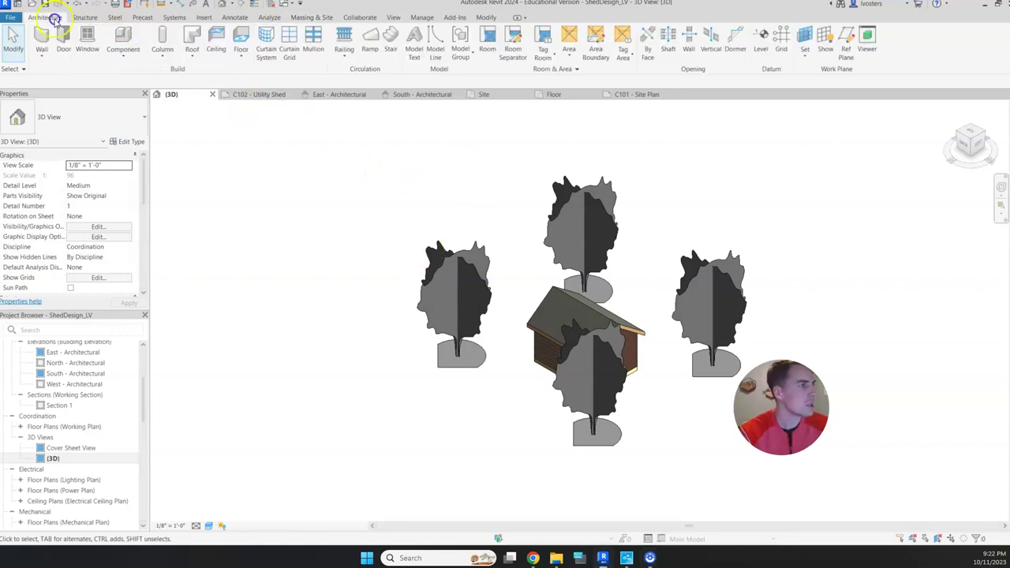
pyautogui.click(316, 18)
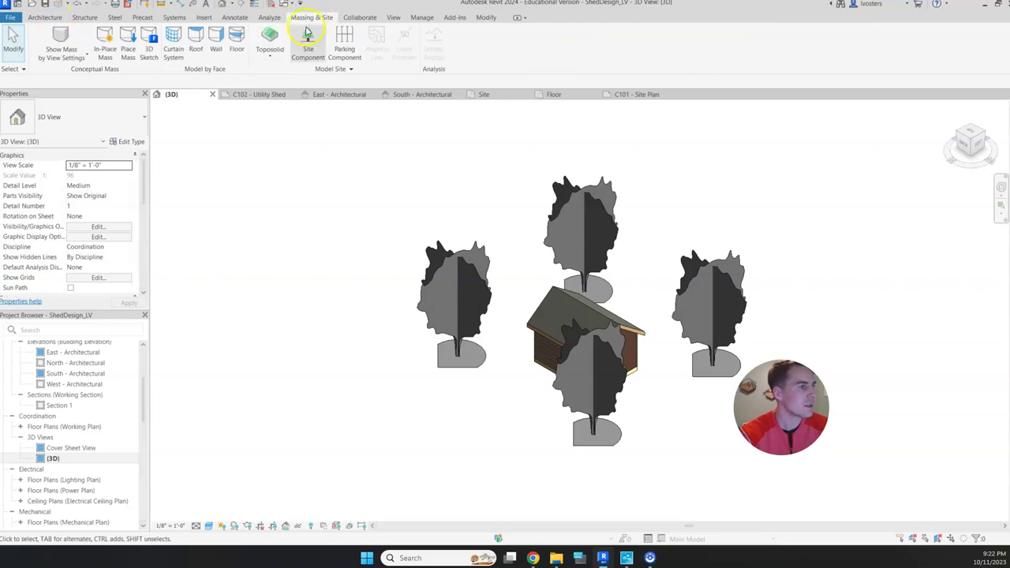
pyautogui.click(269, 55)
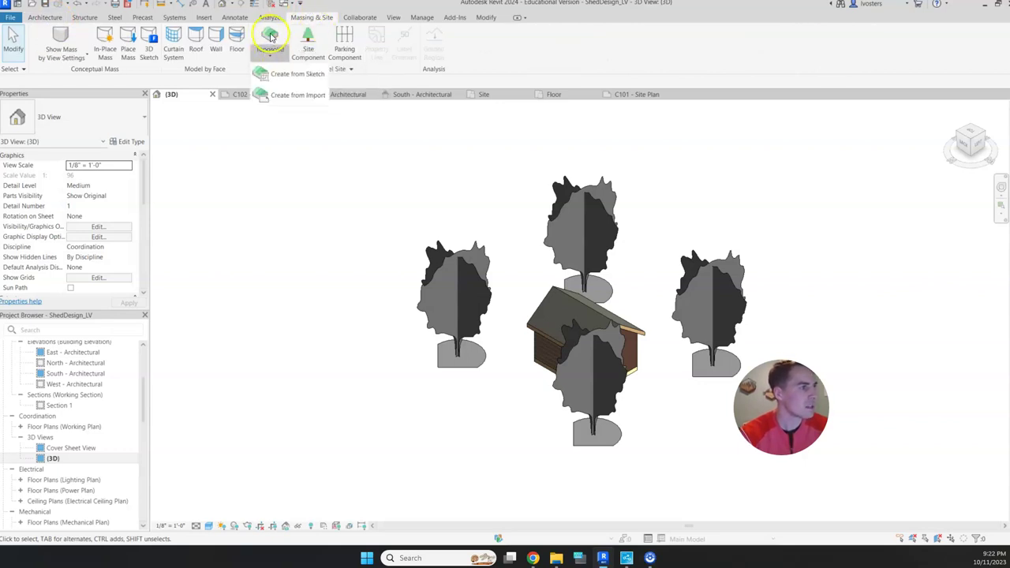
pyautogui.click(296, 73)
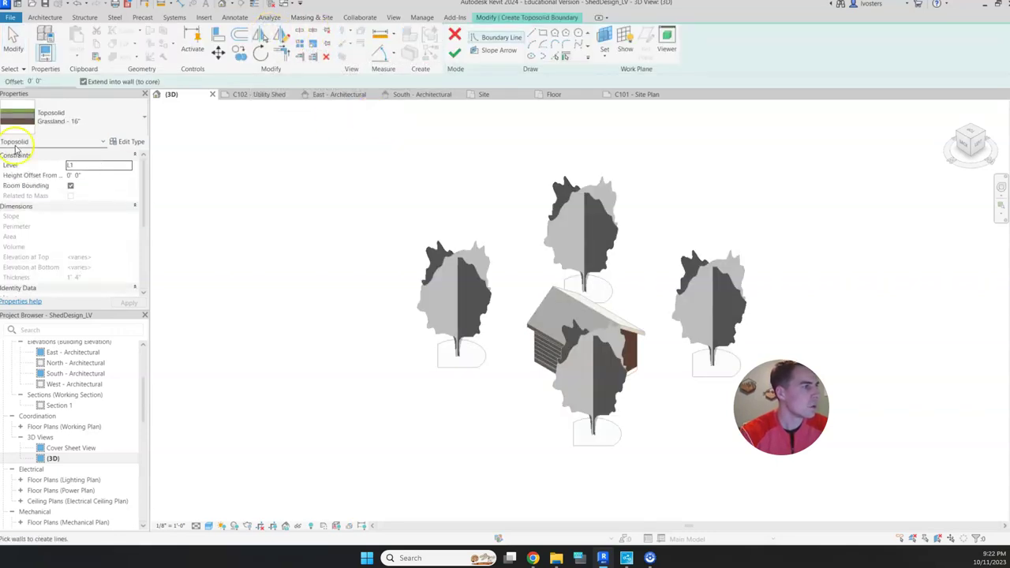
# - Choose the Toposolid Grassland - 16" type and locate the Site plan in the Project Browser
pyautogui.click(118, 119)
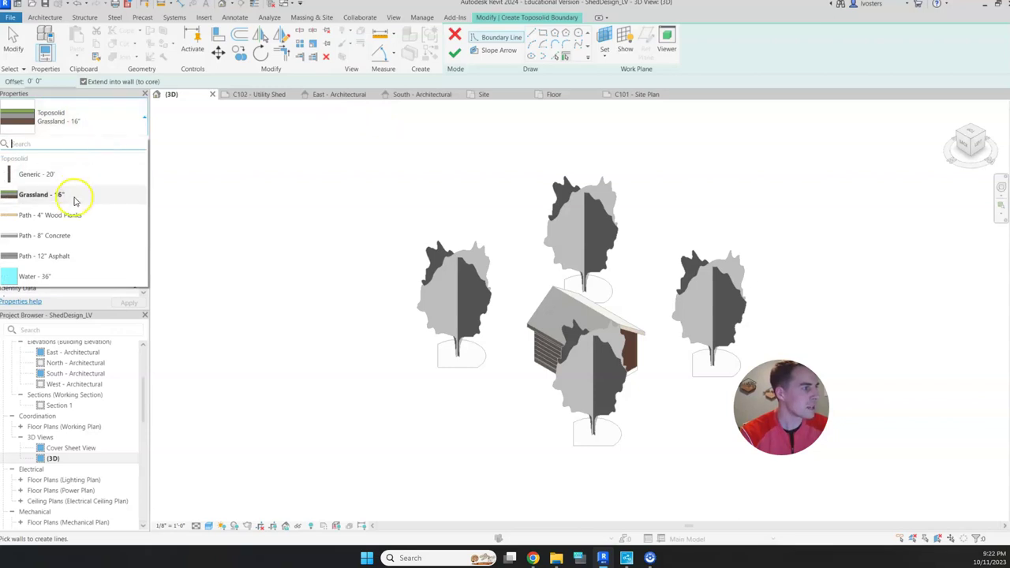
pyautogui.click(78, 199)
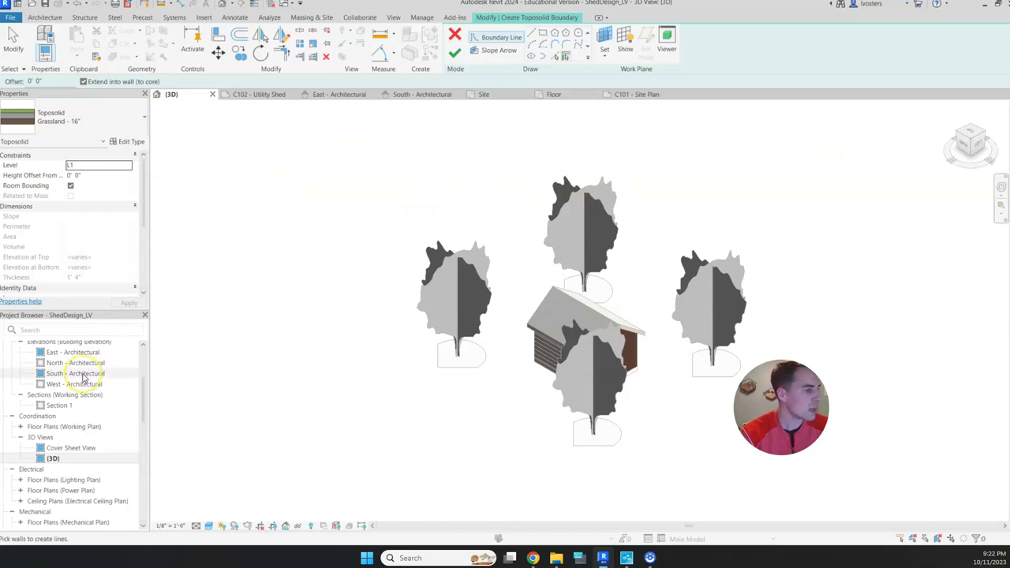
pyautogui.scroll(3, 83, 377)
pyautogui.click(59, 410)
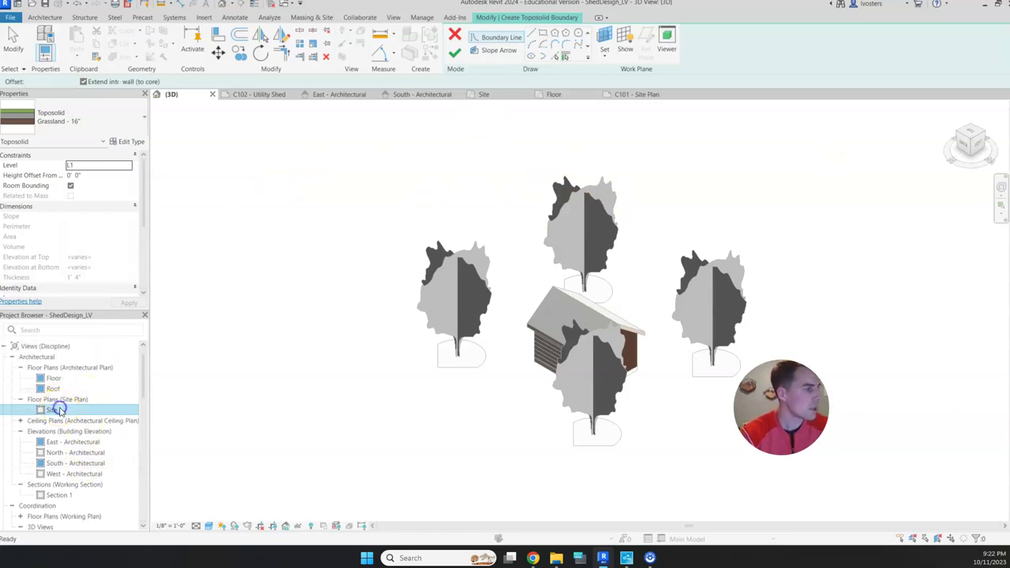
# - In the Site plan, sketch a roughly 47' by 60' rectangular boundary around the shed and four trees
pyautogui.doubleClick(59, 409)
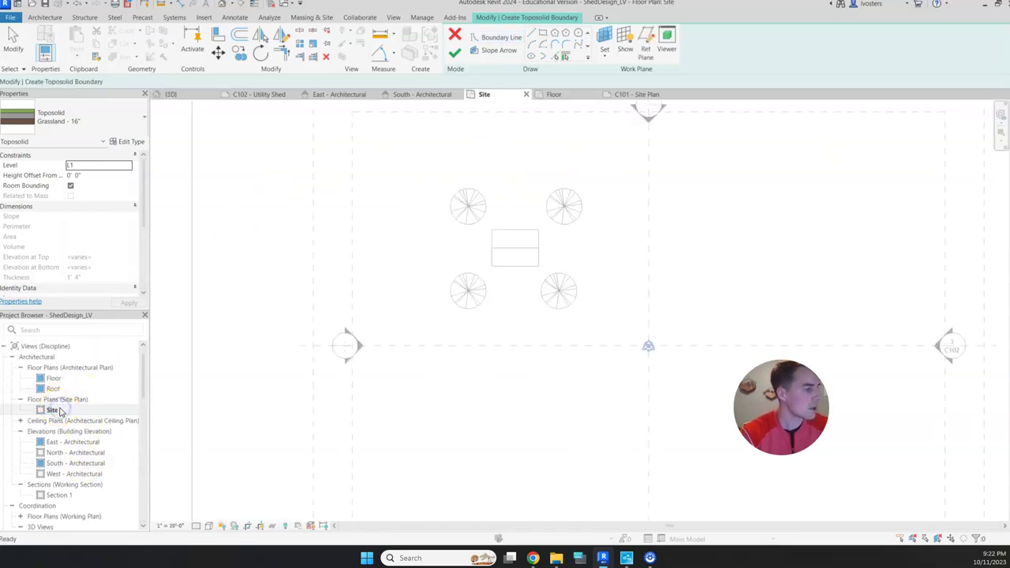
pyautogui.click(543, 33)
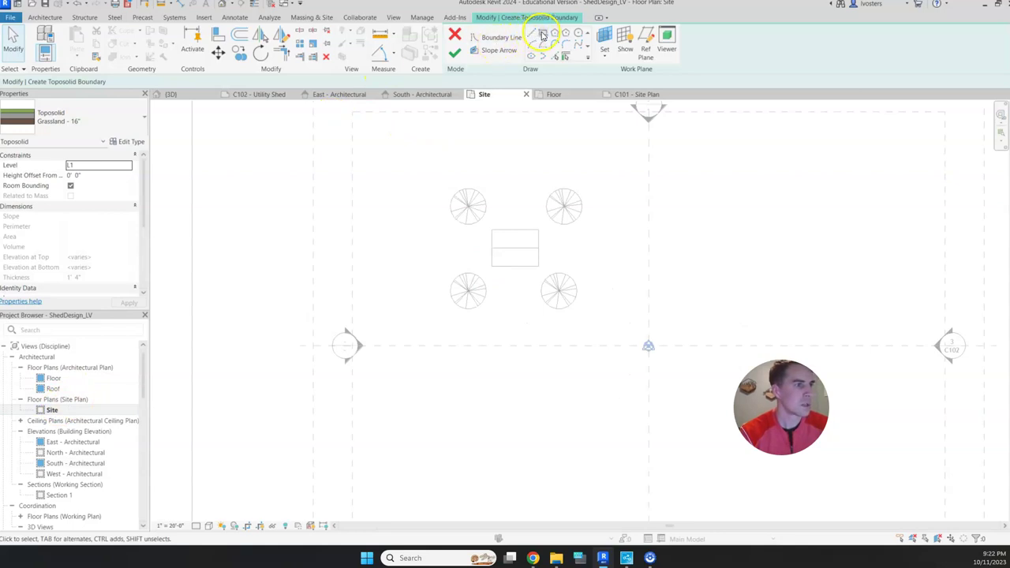
pyautogui.click(345, 112)
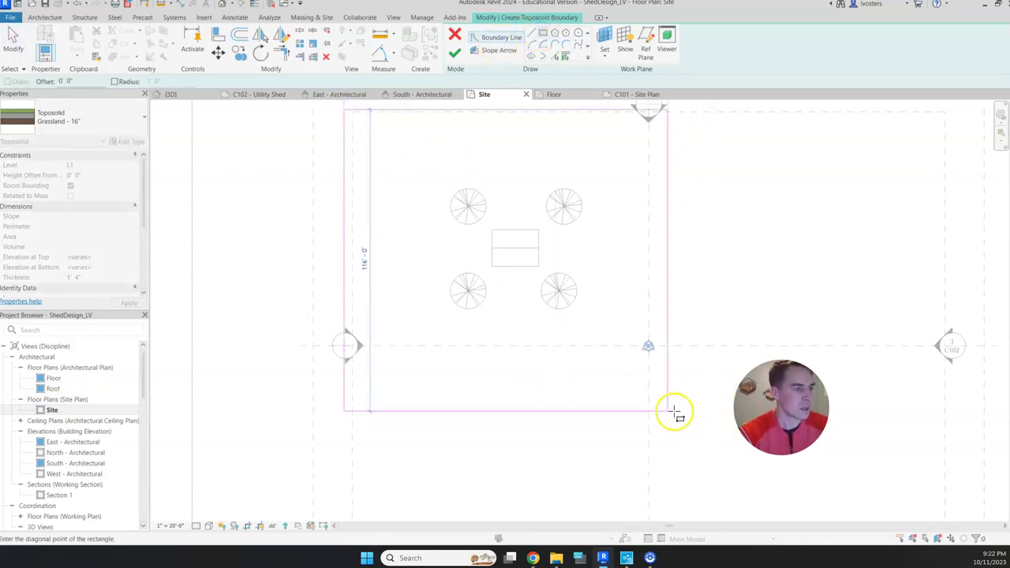
pyautogui.click(708, 402)
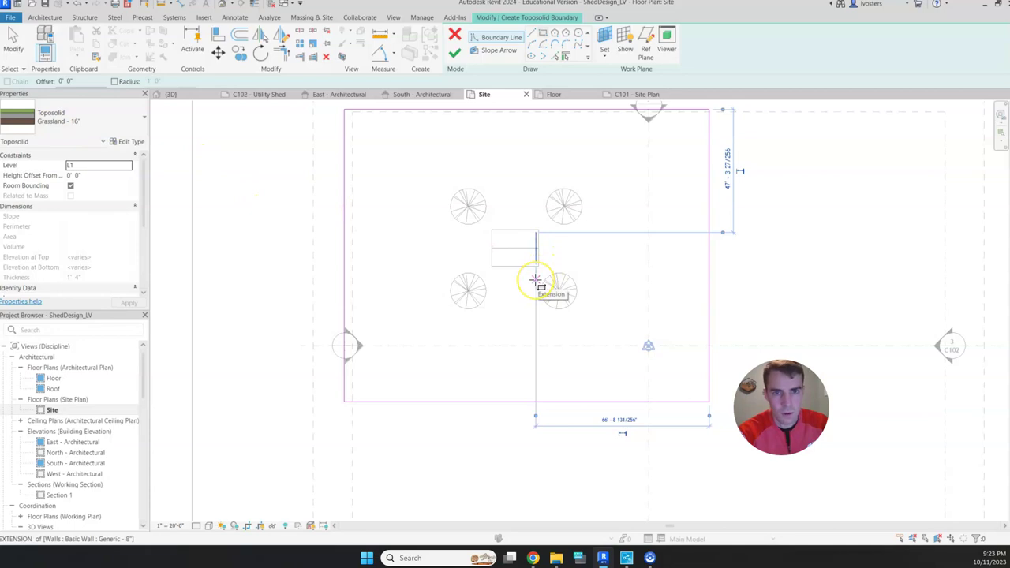
pyautogui.click(142, 187)
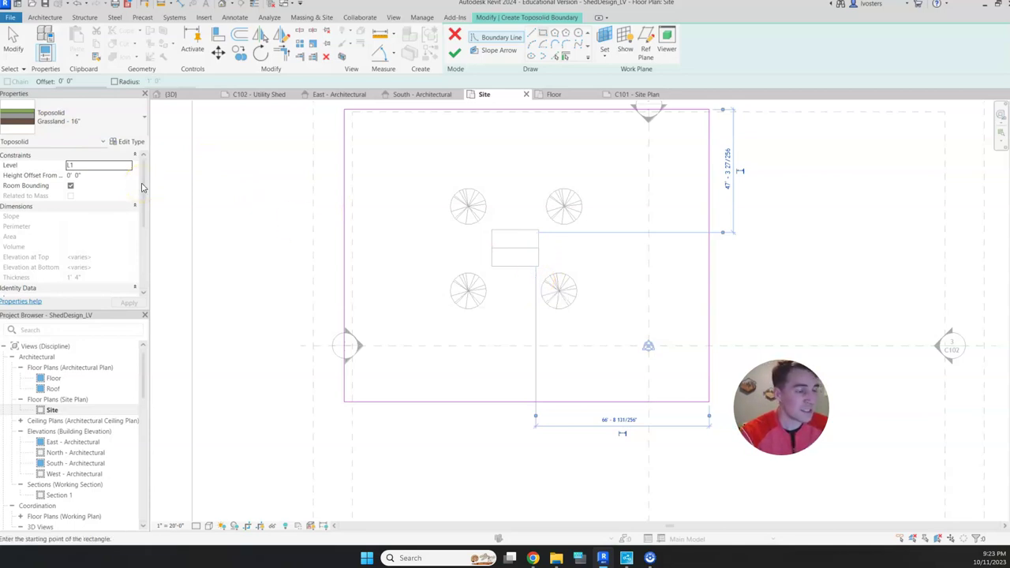
# - Set Height Offset From Level to -1' 4" and finish the Grassland toposolid sketch
pyautogui.click(82, 175)
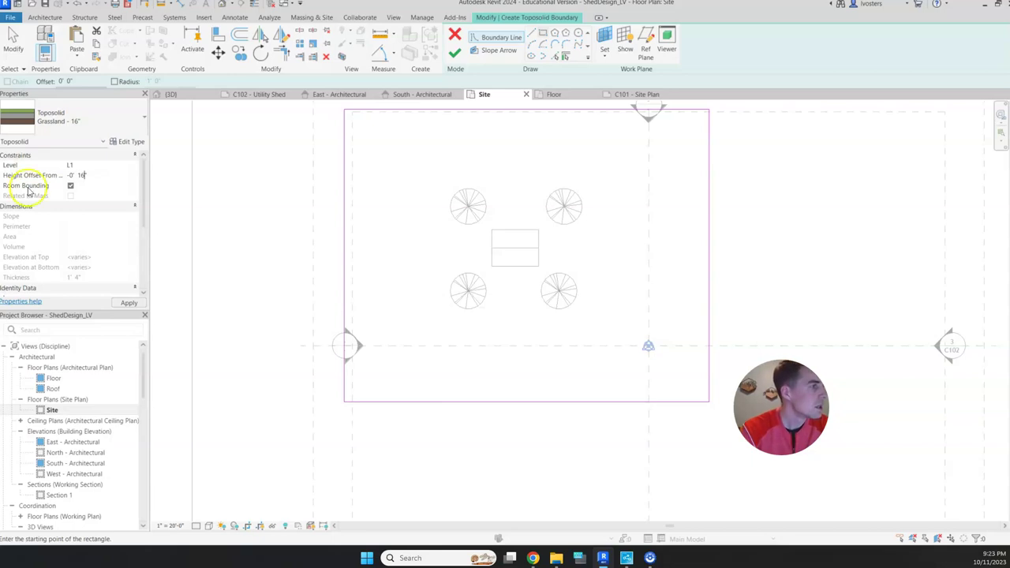
pyautogui.scroll(-1, 79, 272)
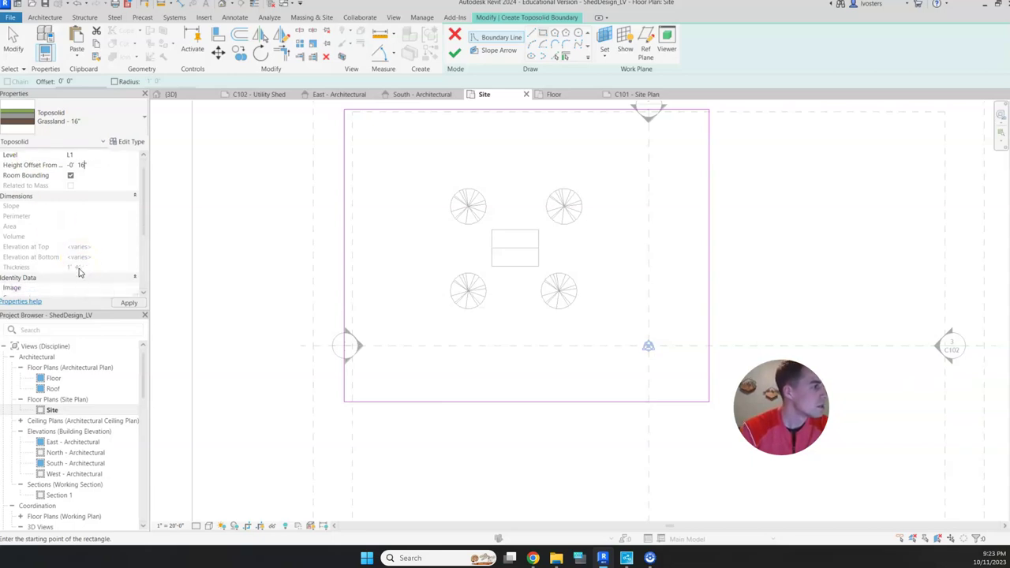
pyautogui.scroll(-5, 79, 272)
pyautogui.scroll(5, 79, 273)
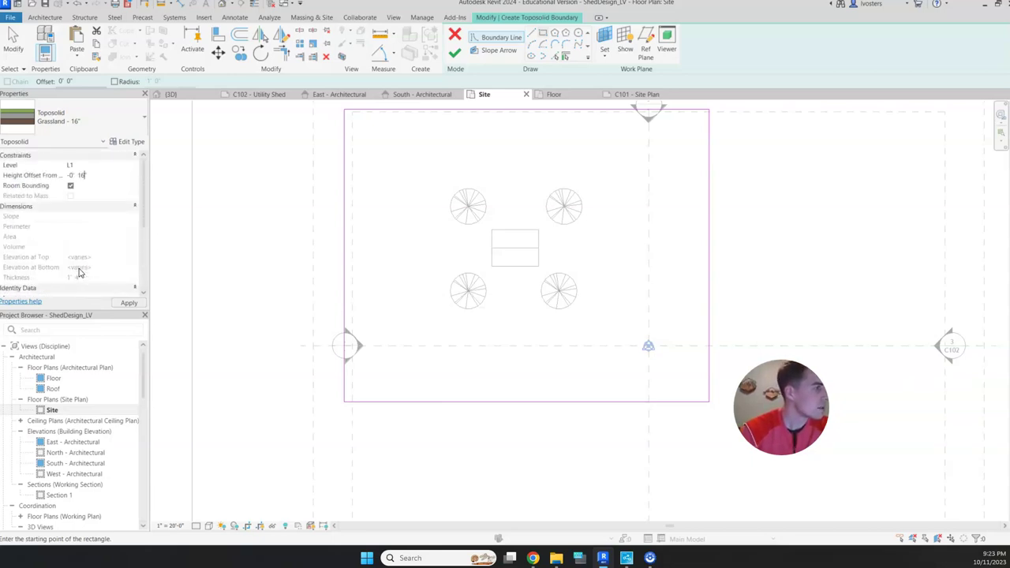
pyautogui.click(98, 174)
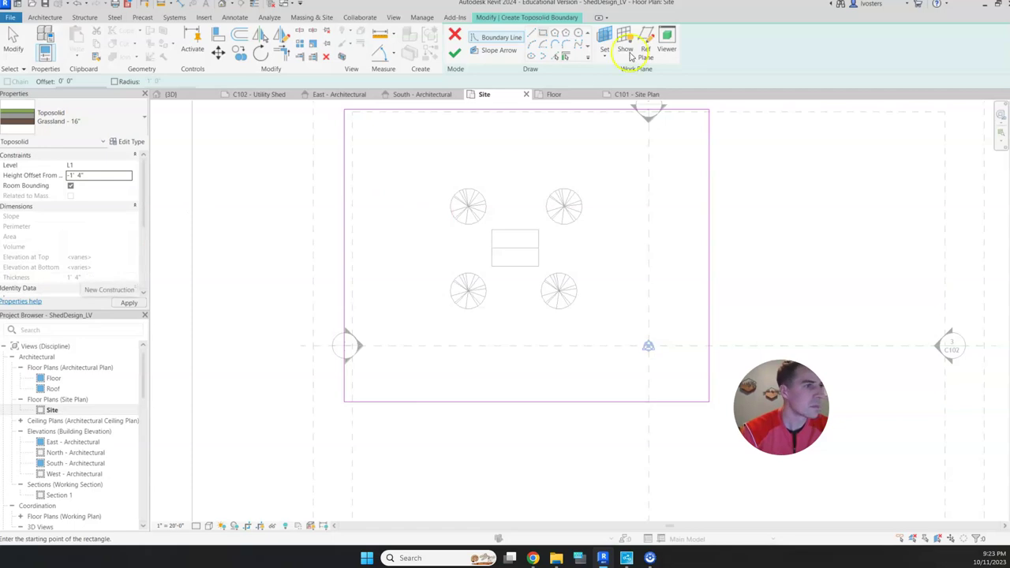
pyautogui.click(456, 55)
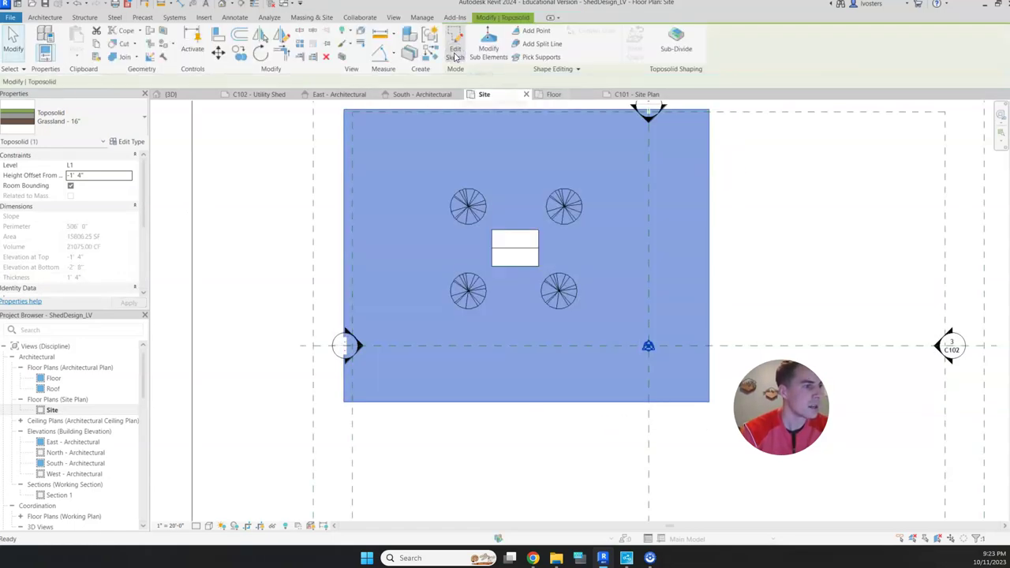
pyautogui.click(762, 260)
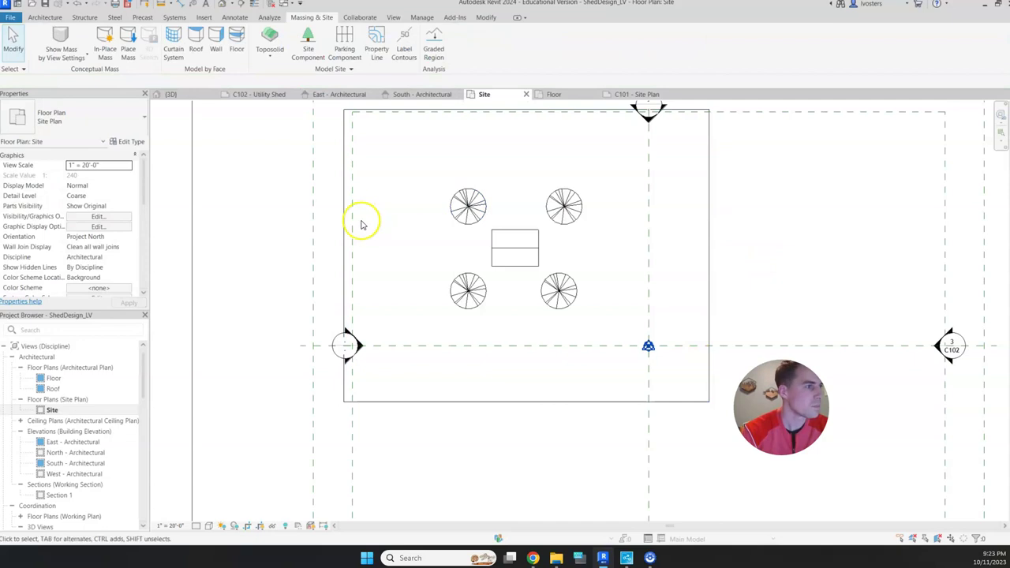
# - Open the {3D} view, zoom in, and switch the visual style to Realistic
pyautogui.scroll(-3, 102, 465)
pyautogui.scroll(-3, 102, 465)
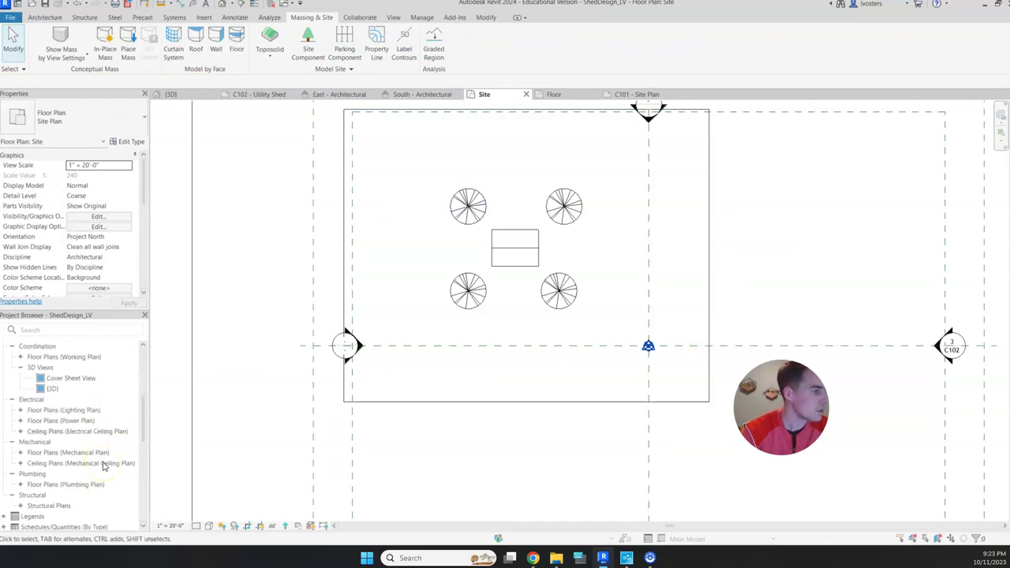
pyautogui.doubleClick(75, 389)
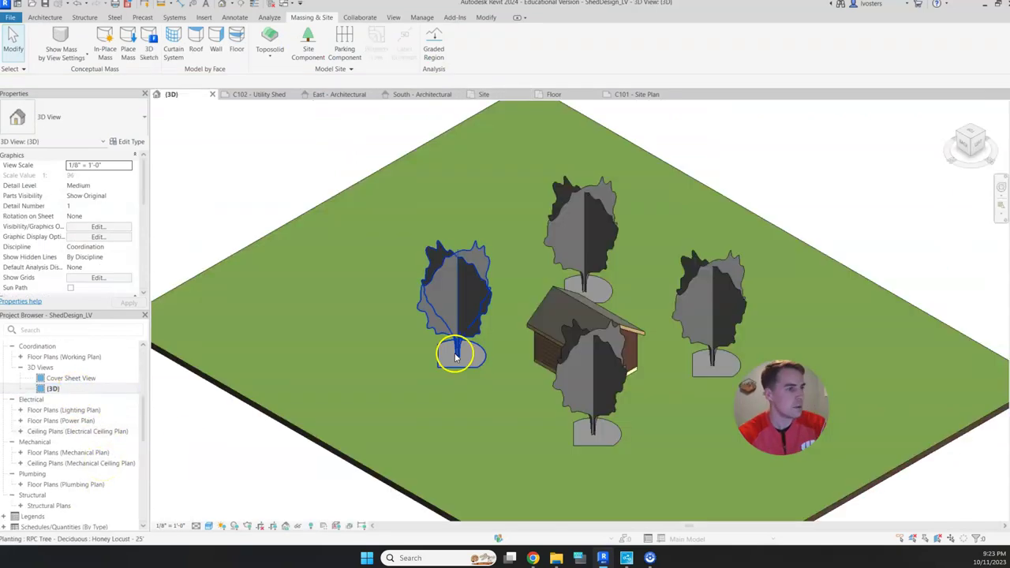
pyautogui.scroll(-2, 894, 243)
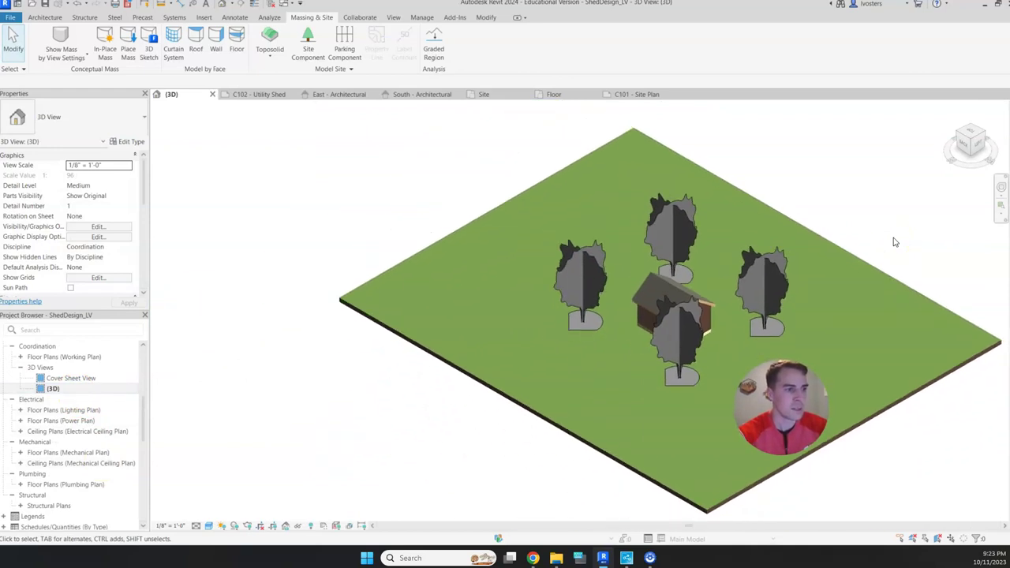
pyautogui.scroll(3, 894, 243)
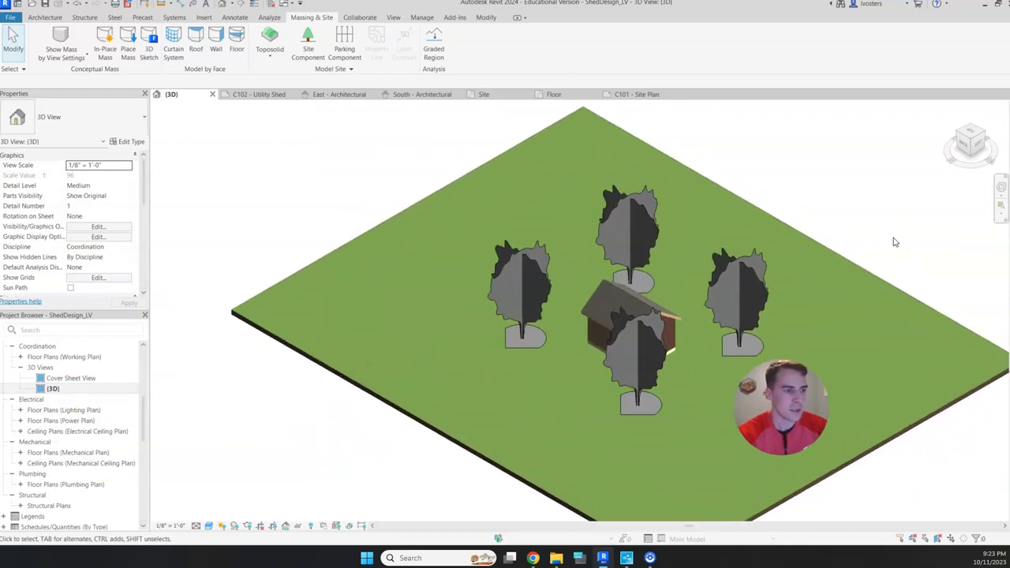
pyautogui.click(208, 525)
pyautogui.click(229, 514)
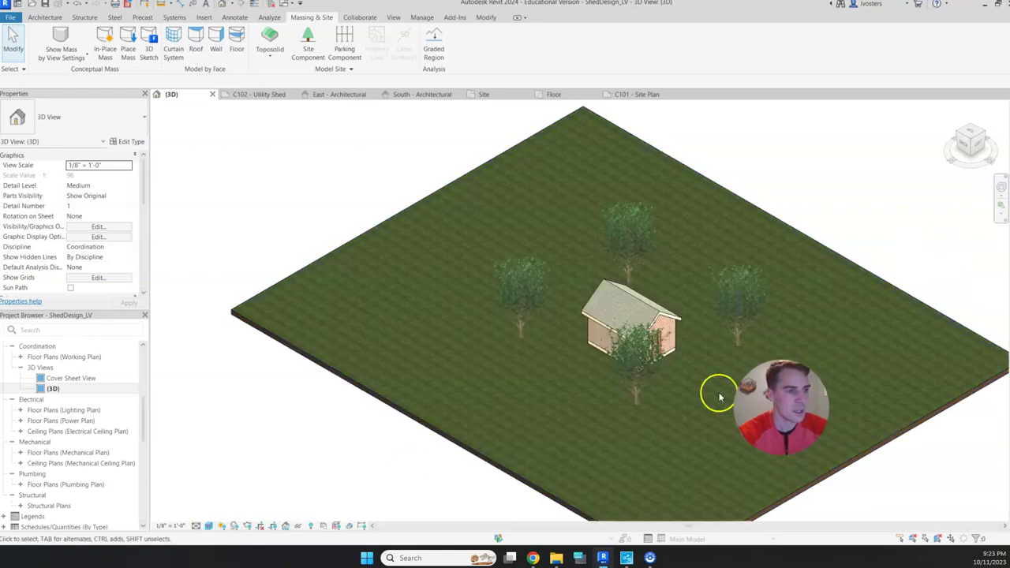
pyautogui.scroll(-1, 720, 396)
pyautogui.scroll(2, 719, 397)
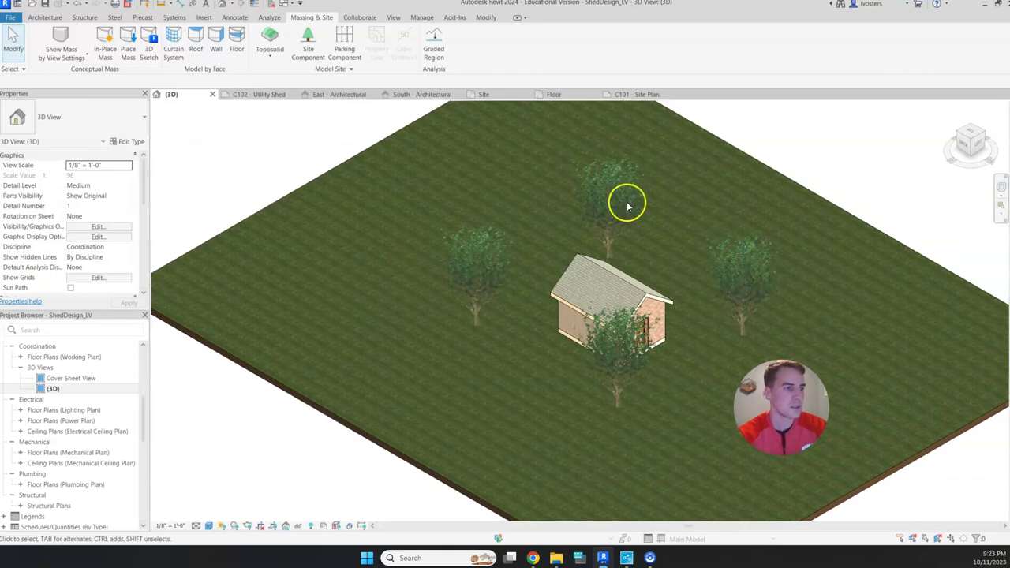
pyautogui.click(615, 240)
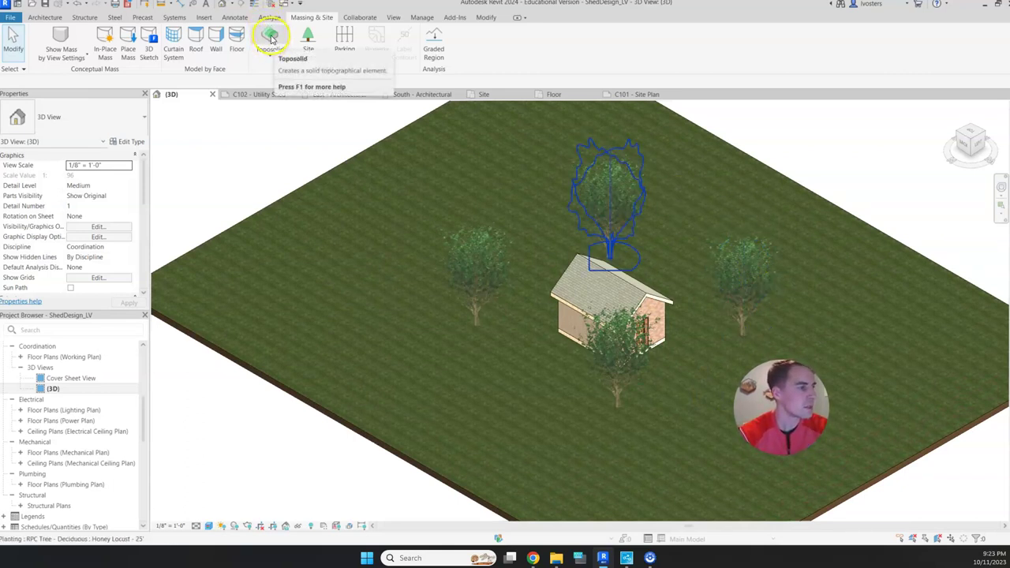
# - Start a new Path - 4" Wood Planks toposolid and sketch it in the Site plan with Line
pyautogui.click(270, 36)
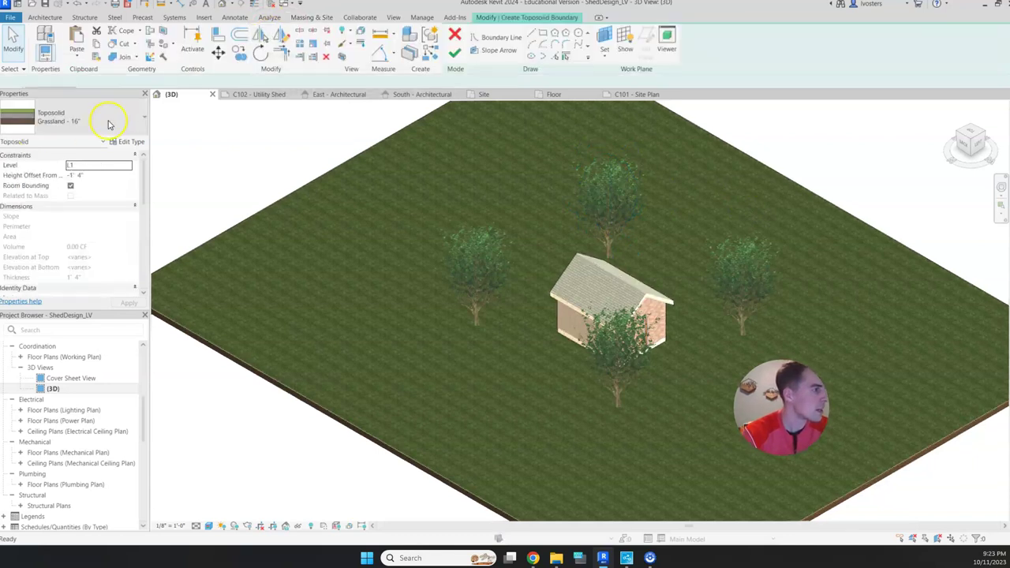
pyautogui.click(121, 120)
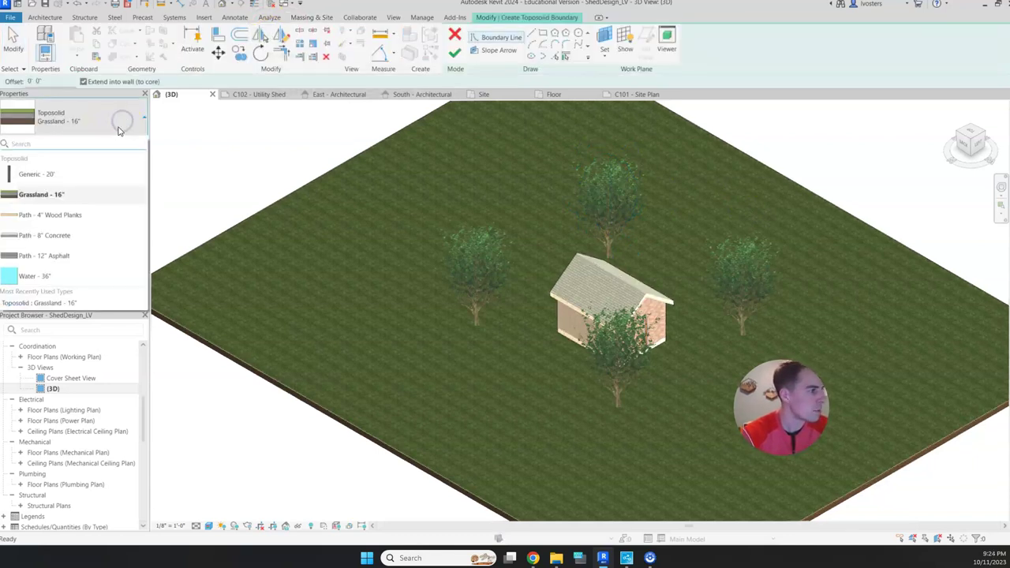
pyautogui.click(75, 216)
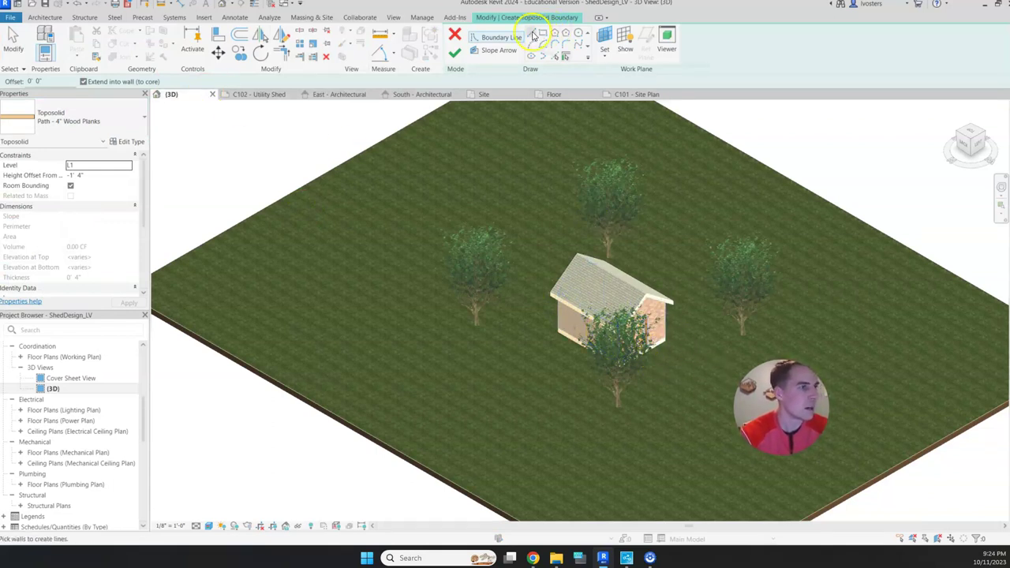
pyautogui.scroll(5, 93, 402)
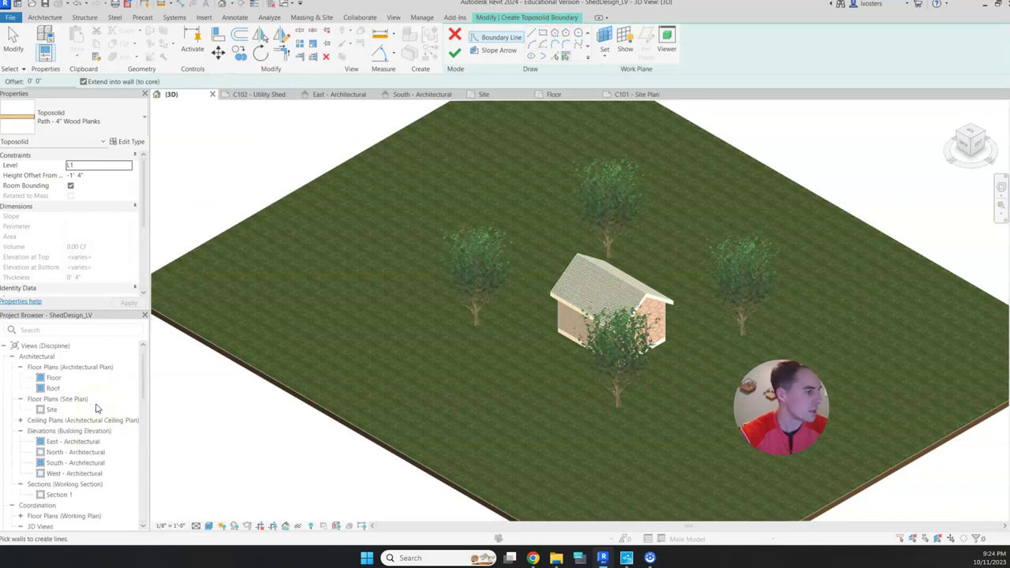
pyautogui.click(91, 383)
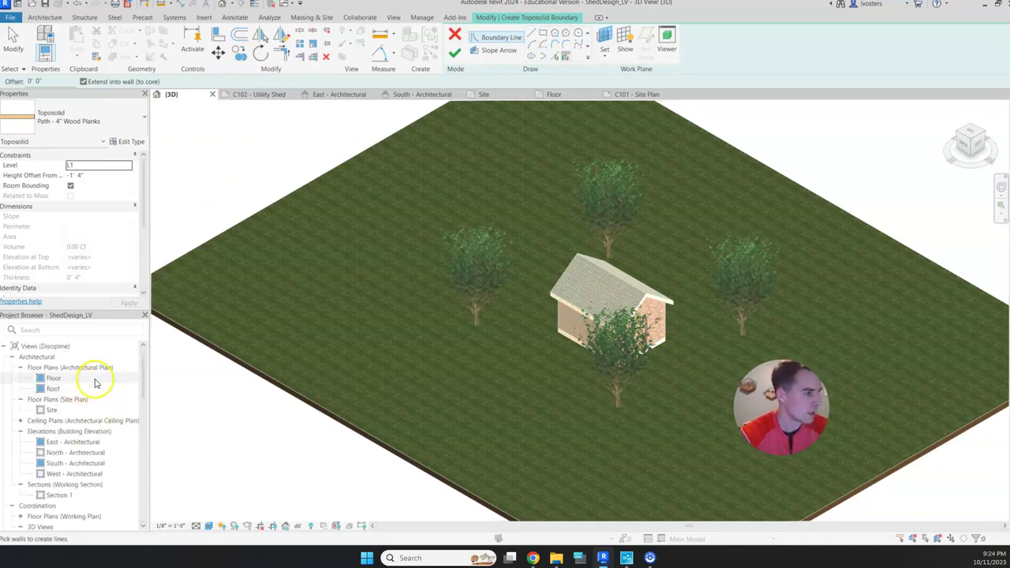
pyautogui.doubleClick(79, 410)
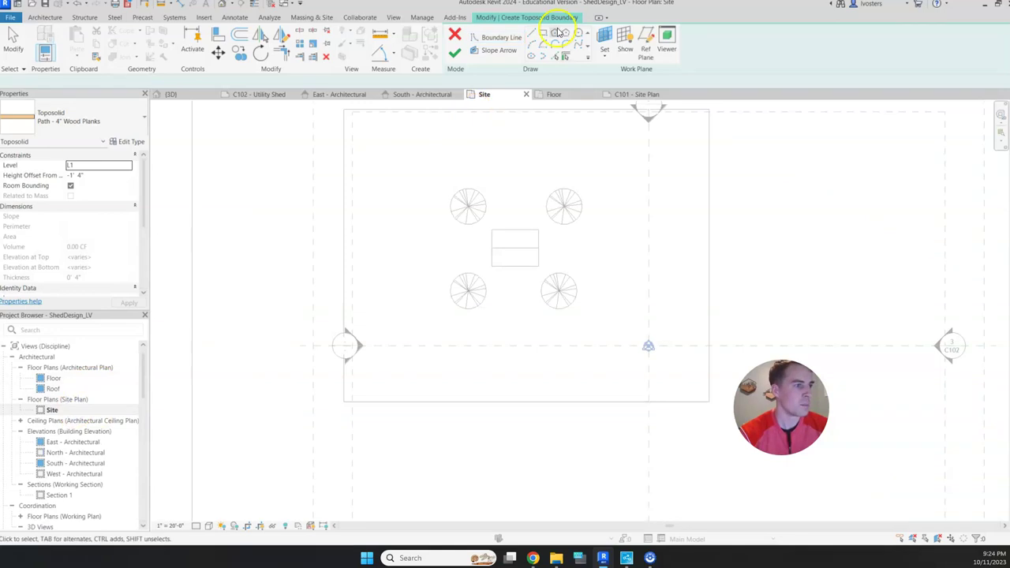
pyautogui.click(530, 33)
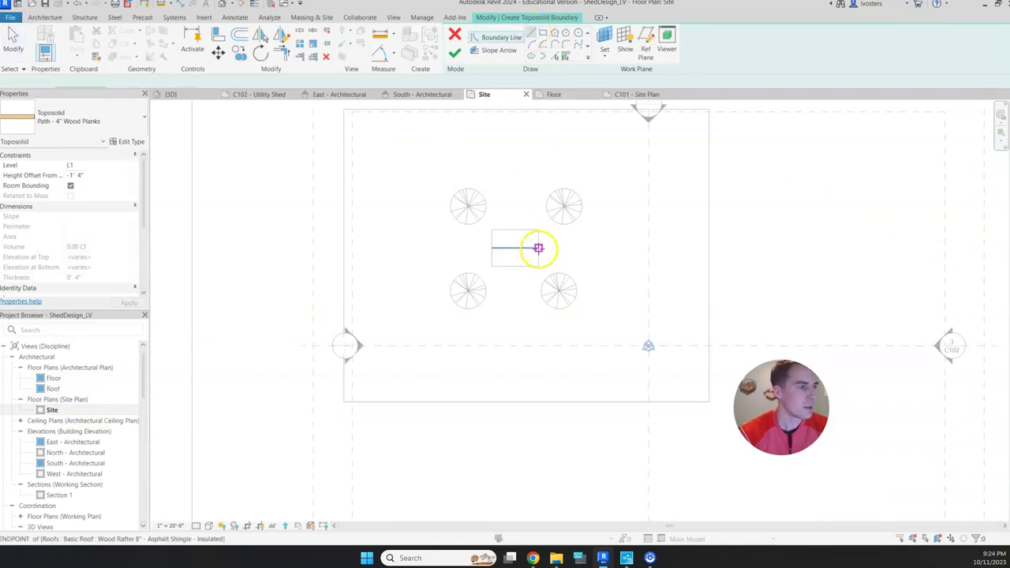
# - Draw four boundary lines forming a closed 38'-0" long rectangle off the shed's side
pyautogui.scroll(4, 537, 239)
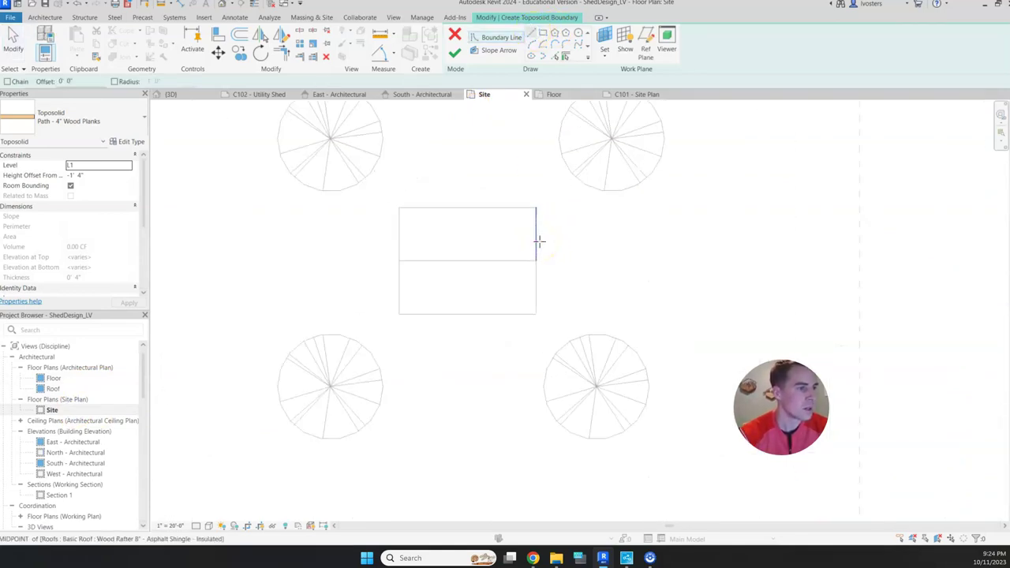
pyautogui.click(536, 234)
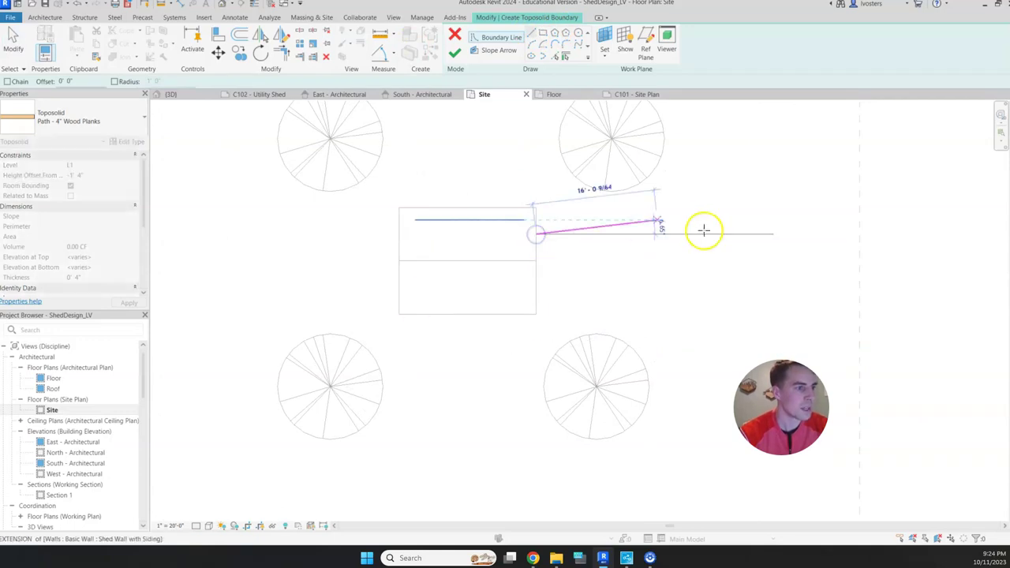
pyautogui.click(826, 233)
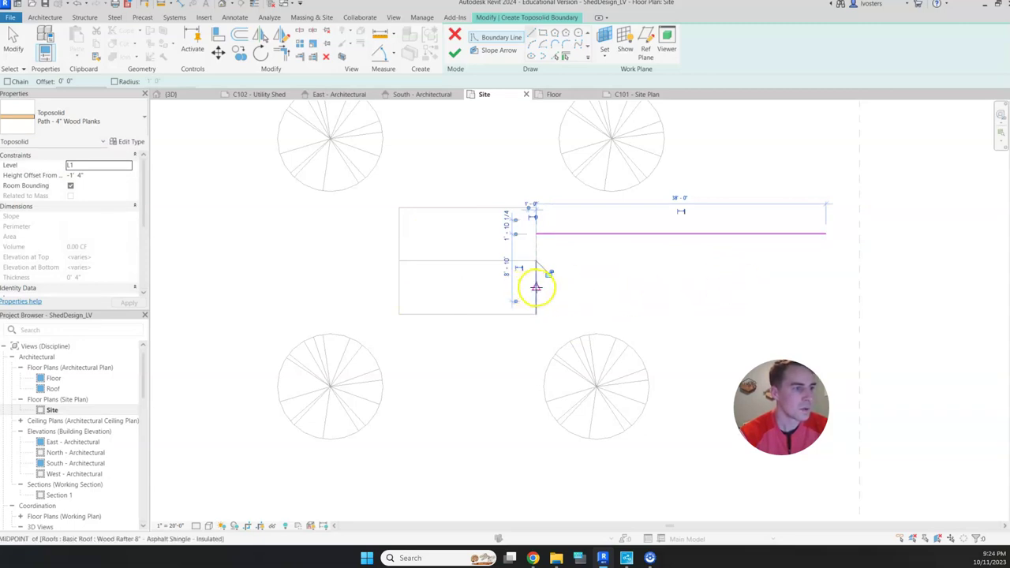
pyautogui.click(826, 235)
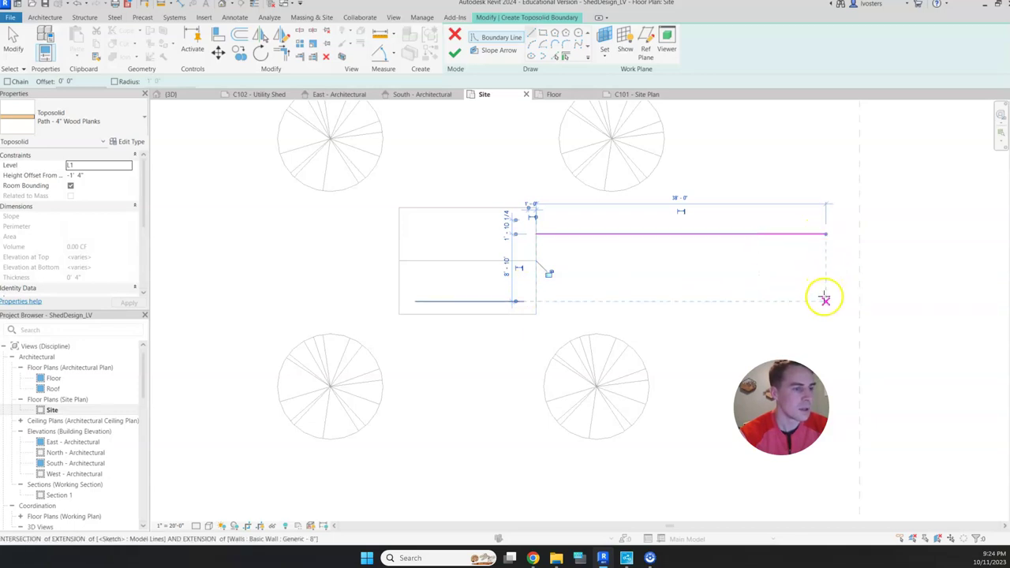
pyautogui.click(825, 290)
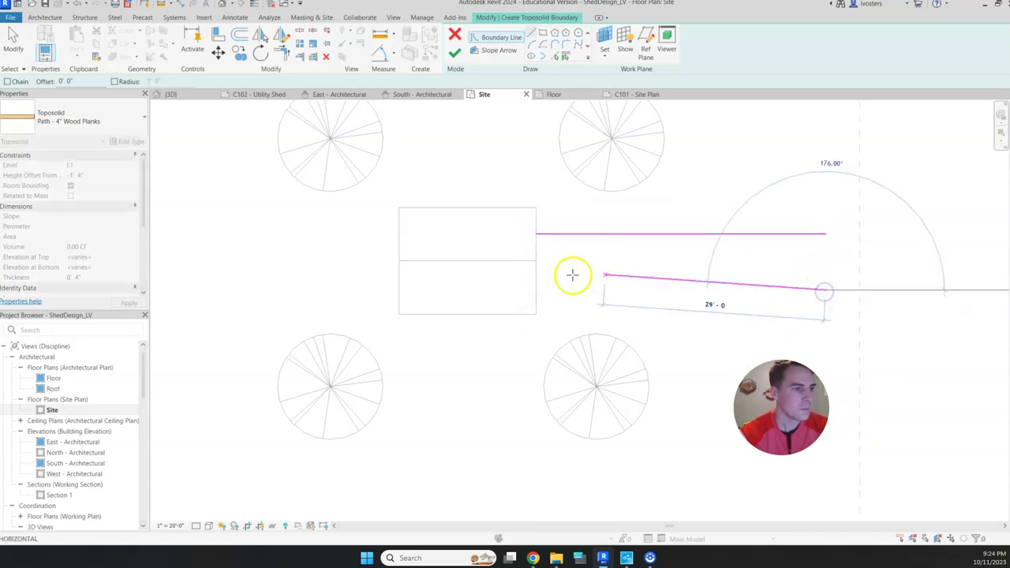
pyautogui.click(536, 289)
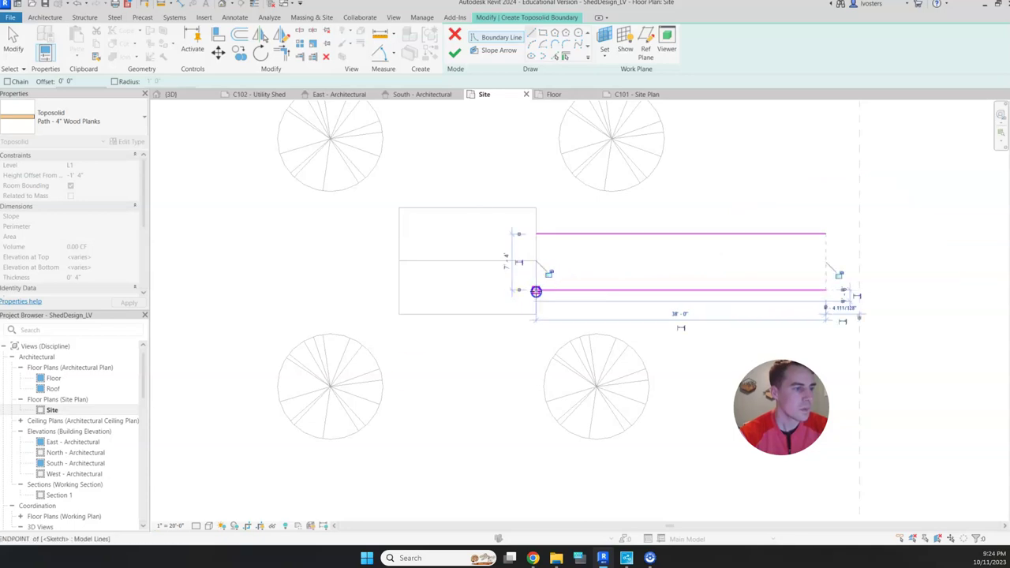
pyautogui.click(536, 234)
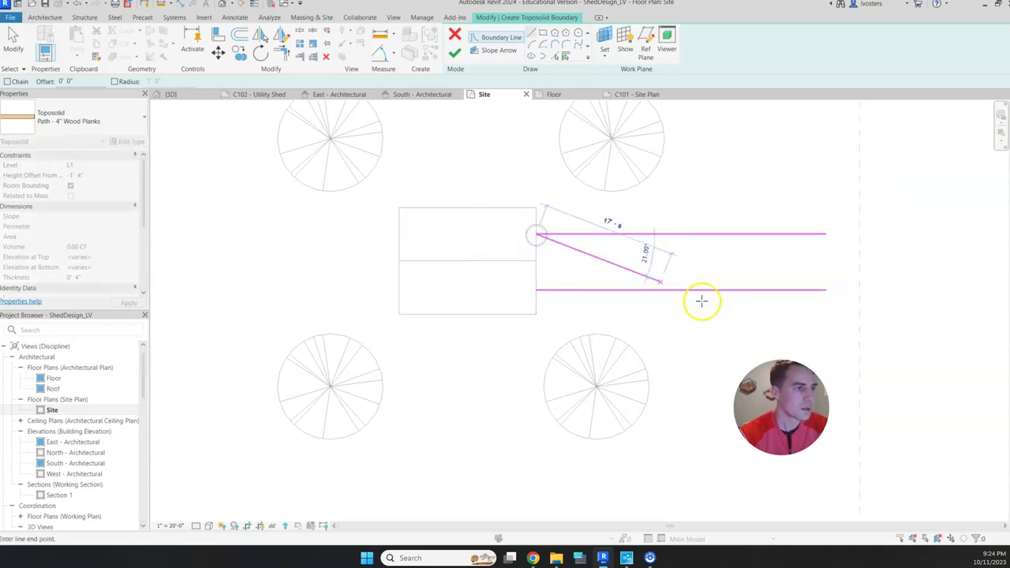
pyautogui.click(535, 289)
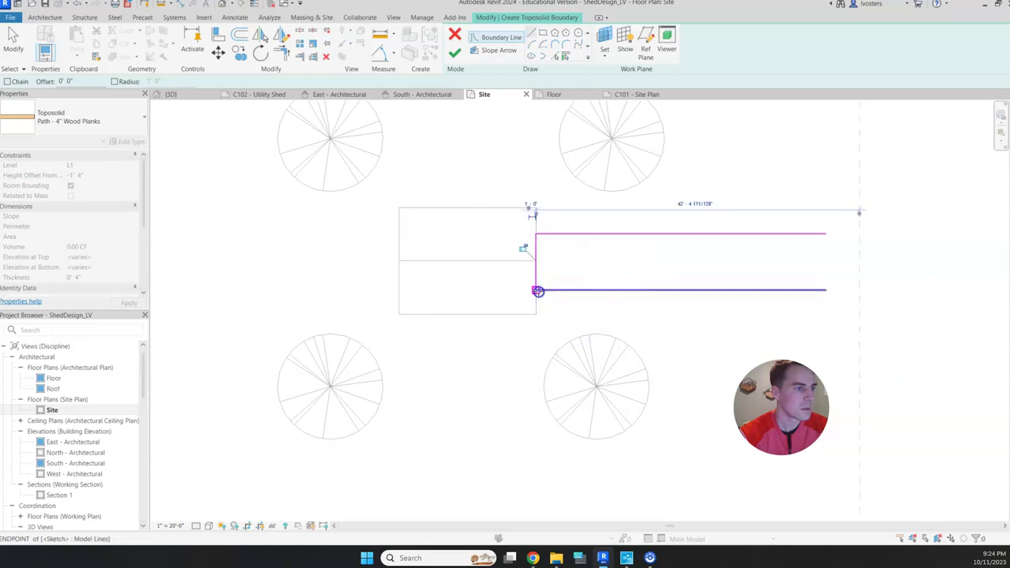
pyautogui.click(825, 290)
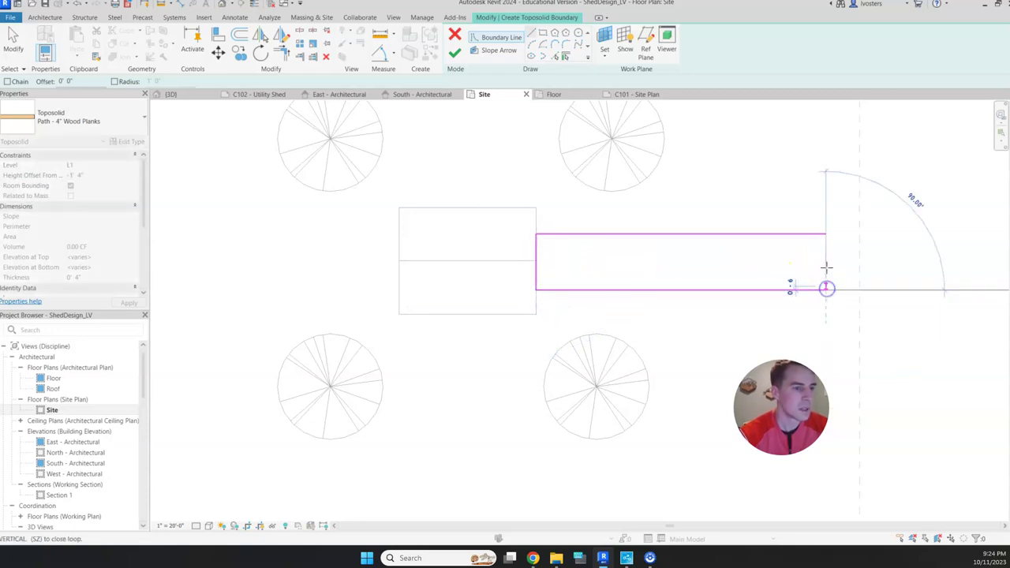
pyautogui.click(826, 234)
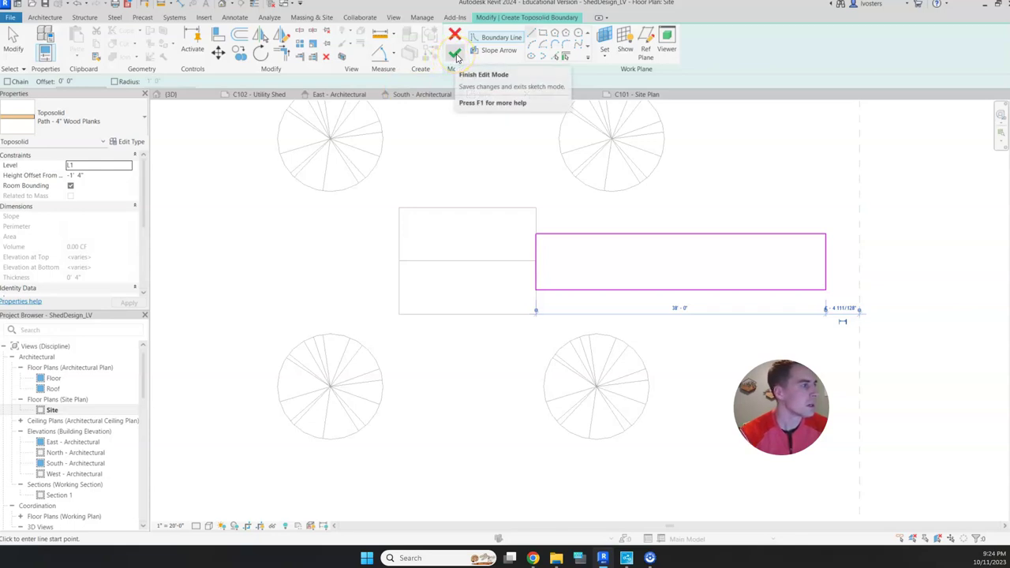
# - Finish the path toposolid, dismiss the warning, and apply a 0' 0" height offset
pyautogui.click(455, 54)
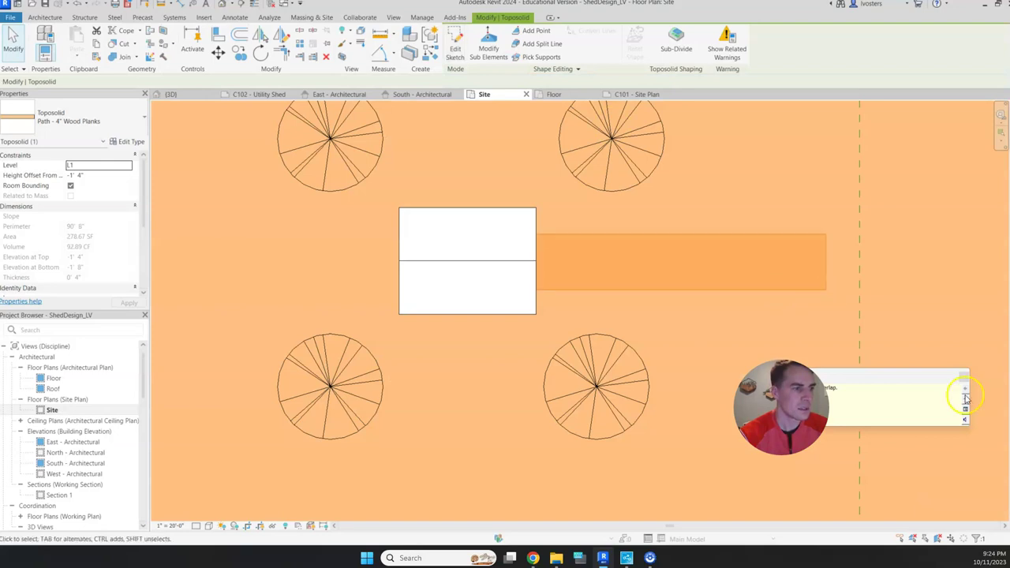
pyautogui.moveTo(929, 381); pyautogui.dragTo(903, 361)
pyautogui.click(942, 361)
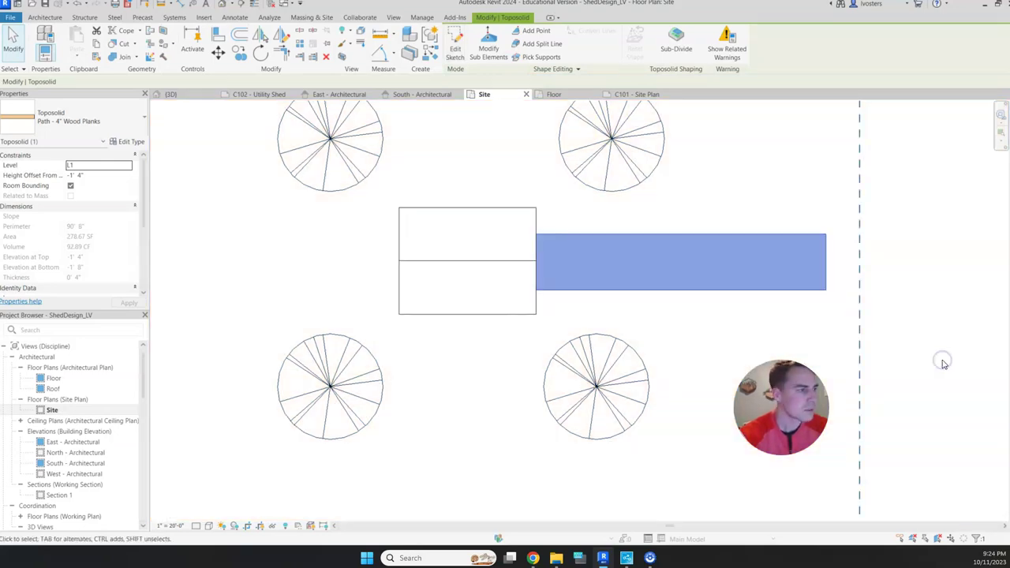
pyautogui.click(86, 175)
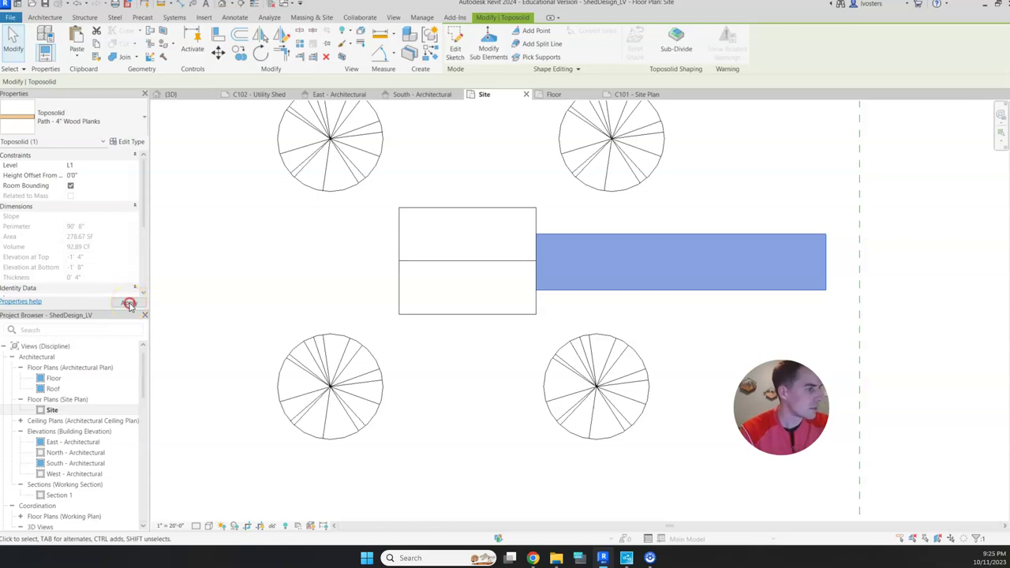
pyautogui.click(129, 304)
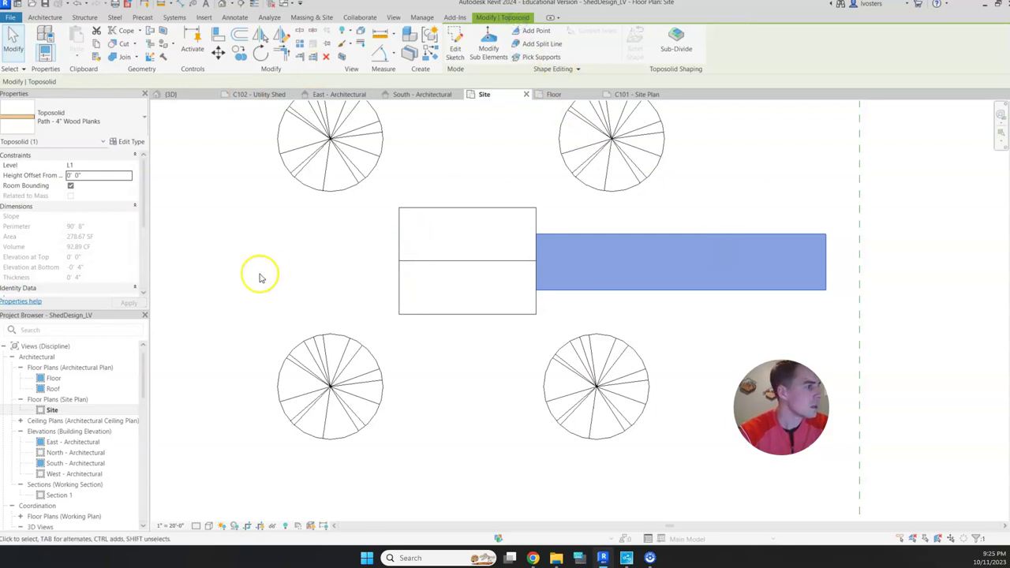
pyautogui.click(295, 290)
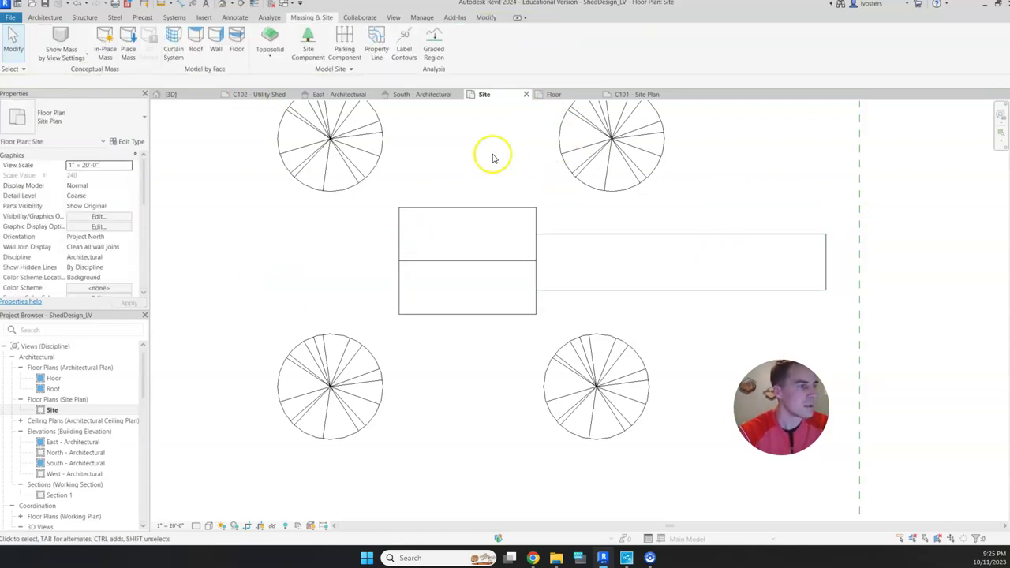
# - Open the C101 sheet, then orbit and zoom the {3D} view to overview the path, shed and trees
pyautogui.click(640, 95)
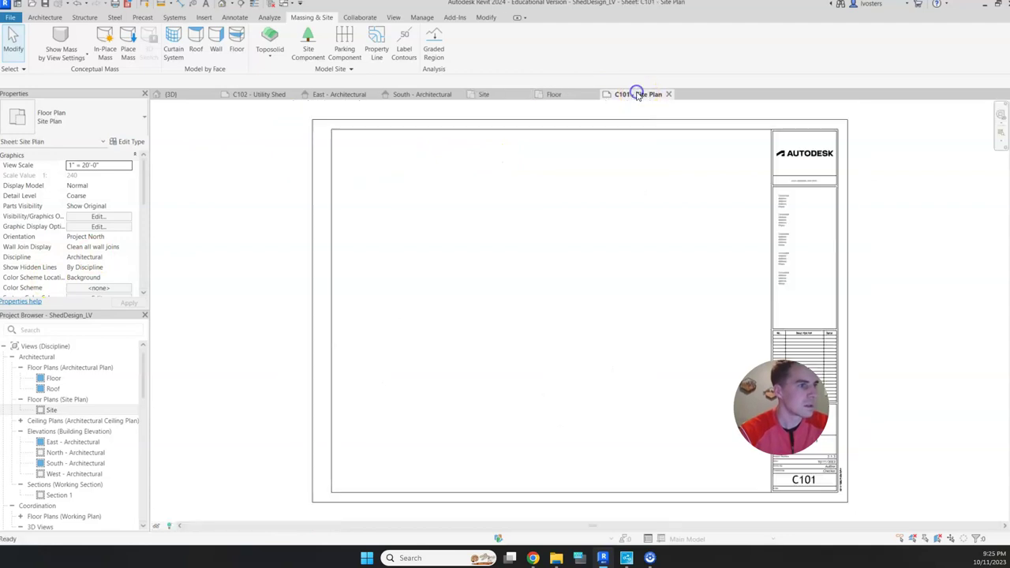
pyautogui.click(196, 95)
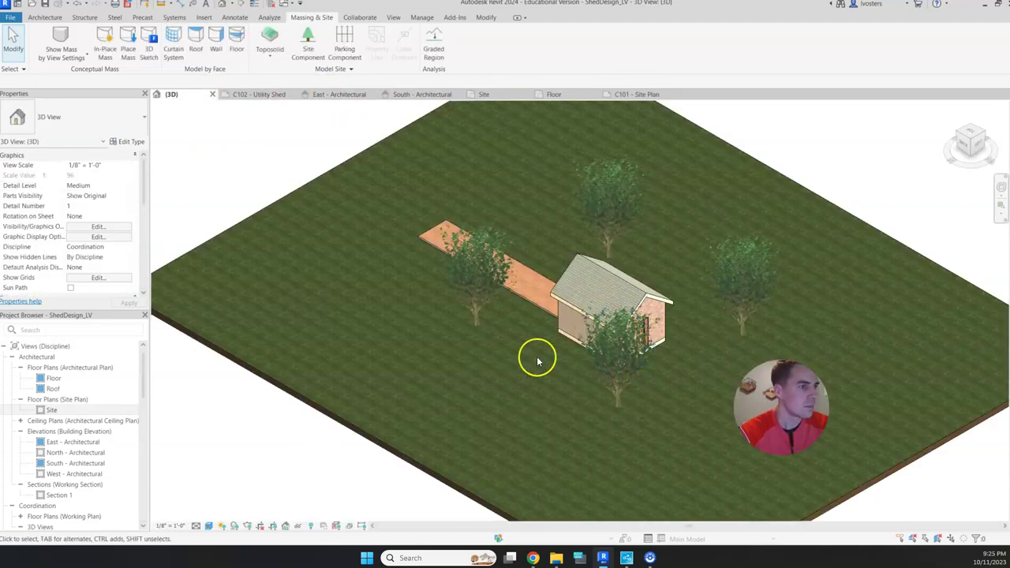
pyautogui.click(957, 134)
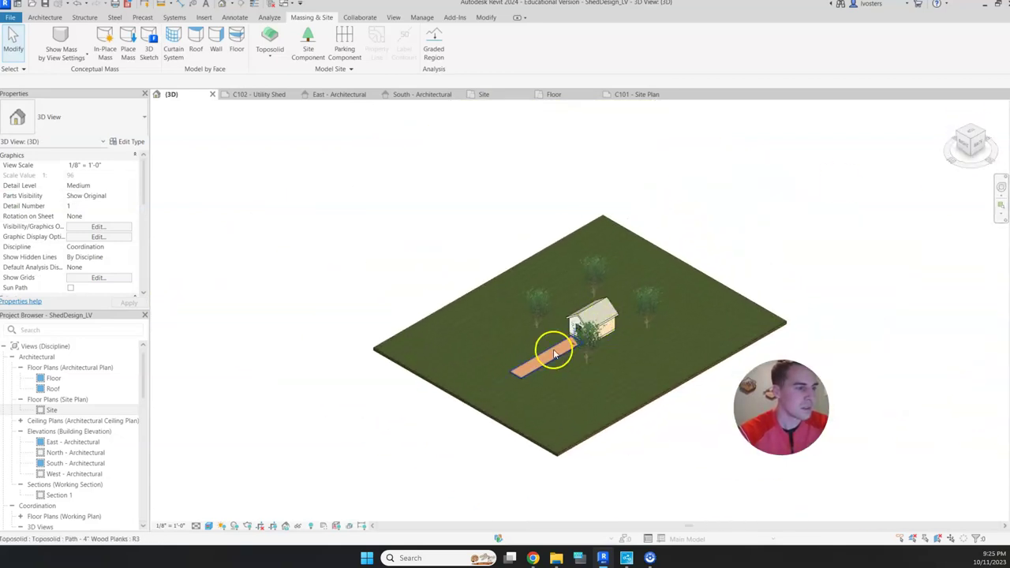
pyautogui.click(958, 136)
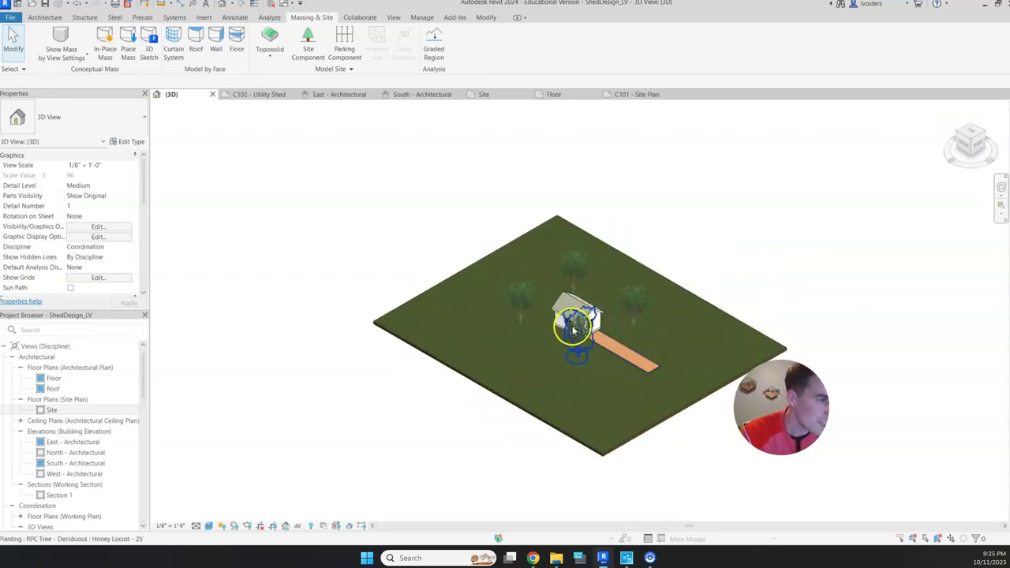
pyautogui.scroll(3, 627, 347)
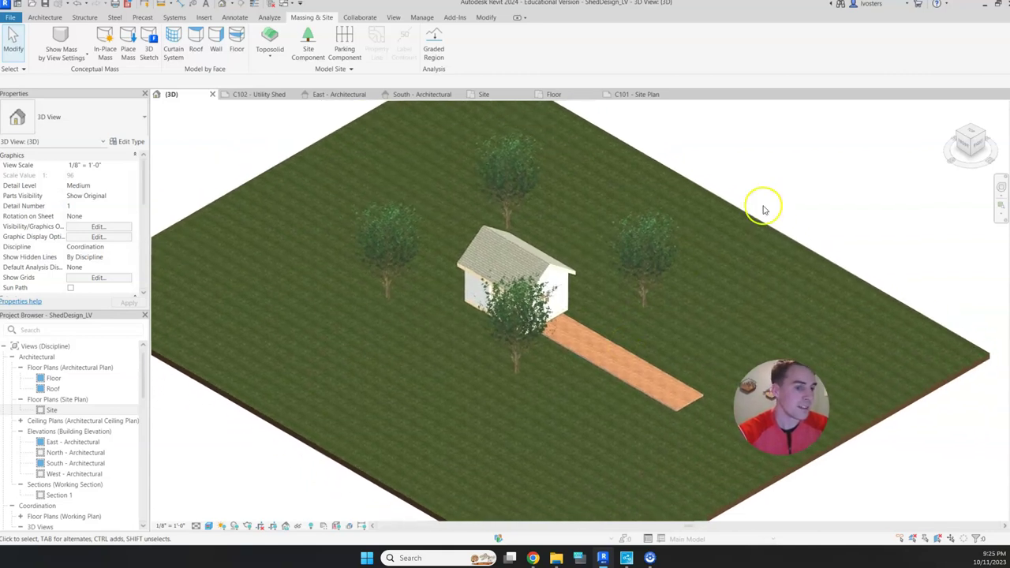
pyautogui.click(971, 128)
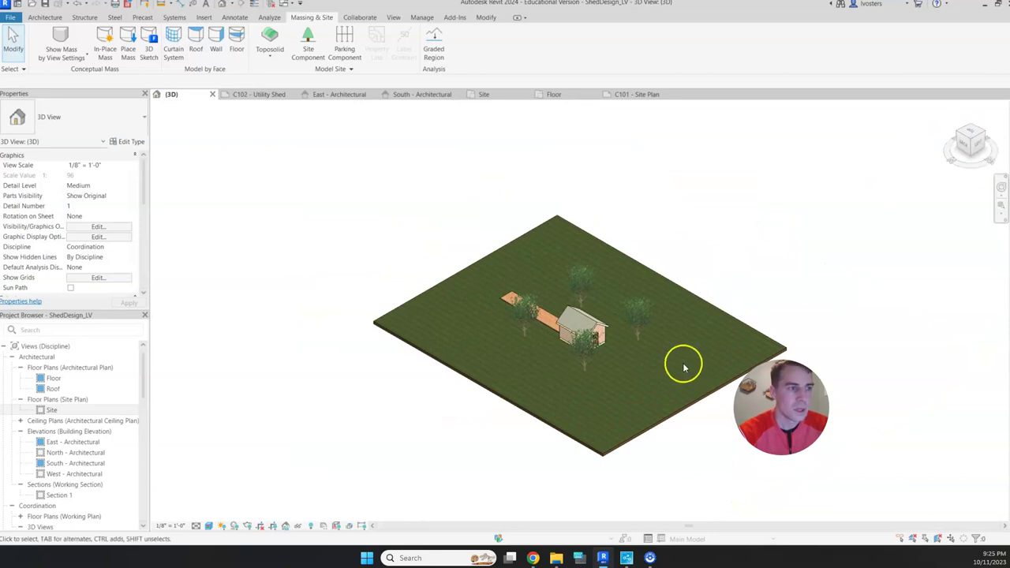
pyautogui.scroll(5, 575, 342)
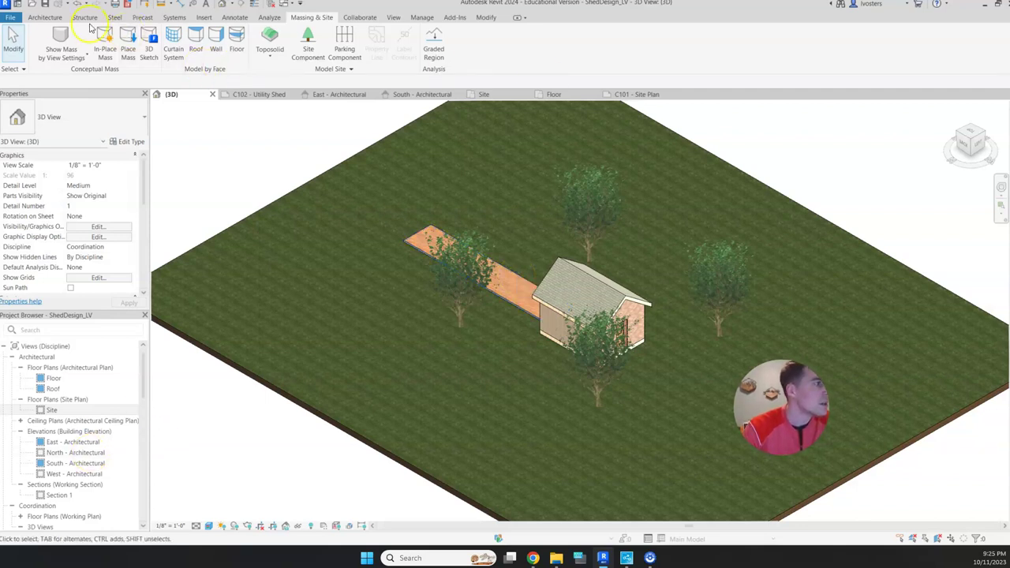
pyautogui.click(48, 17)
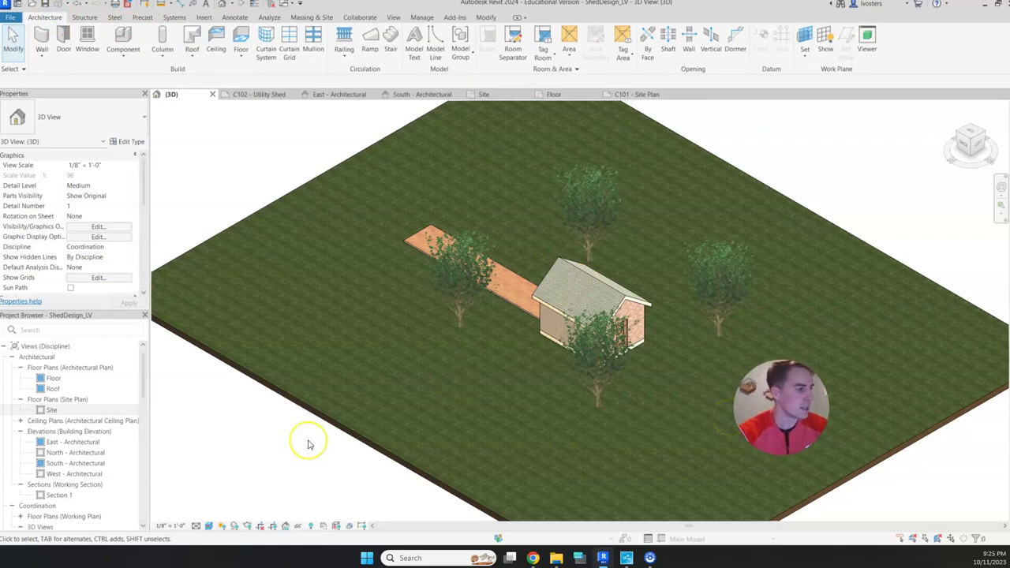
pyautogui.click(11, 486)
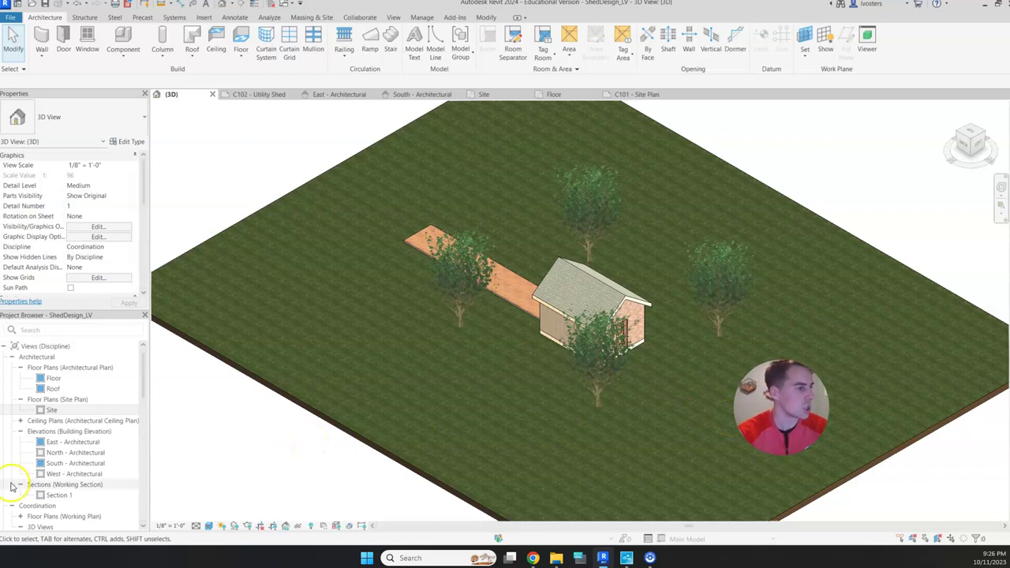